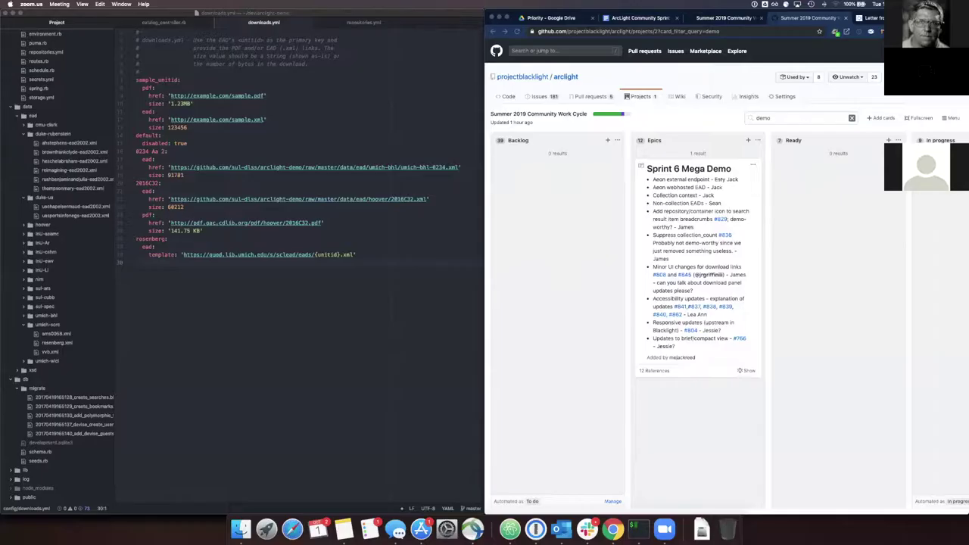
Leave the GitHub Sprint 6 board for the ArcLight September 1938 letter tab in Chrome.
{"action": "left_click", "coordinate": [684, 140]}
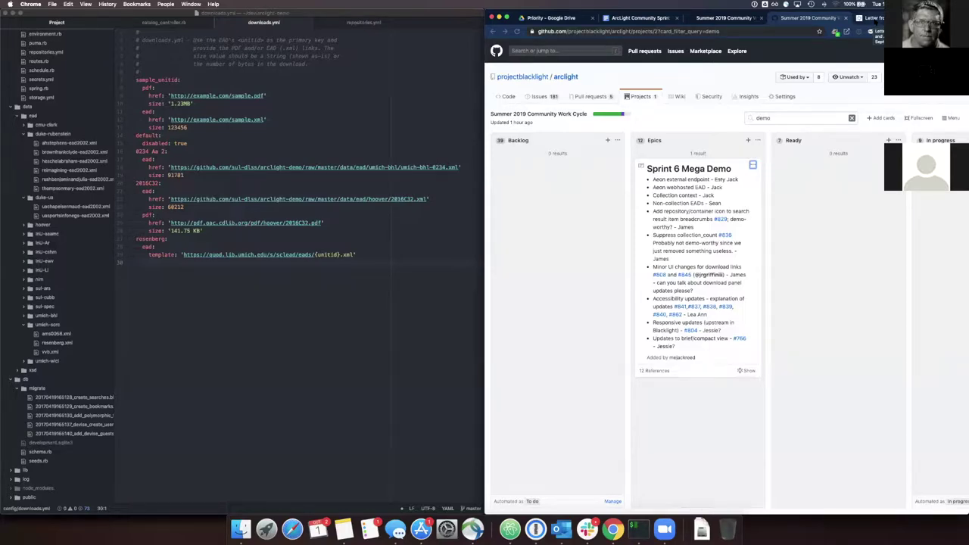
{"action": "left_click", "coordinate": [871, 18]}
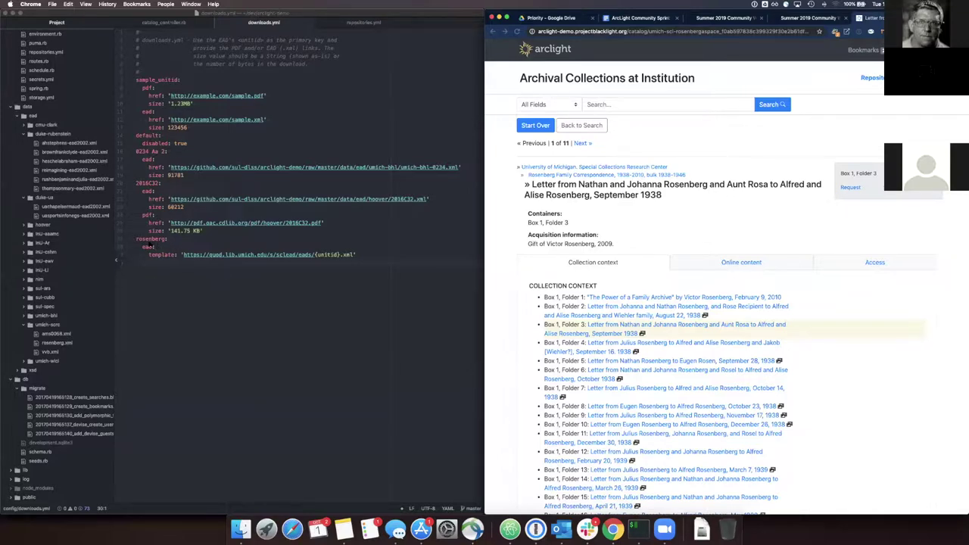
Highlight the rosenberg key on line 27 of downloads.yml, then bring up repositories.yml.
{"action": "left_click", "coordinate": [152, 247]}
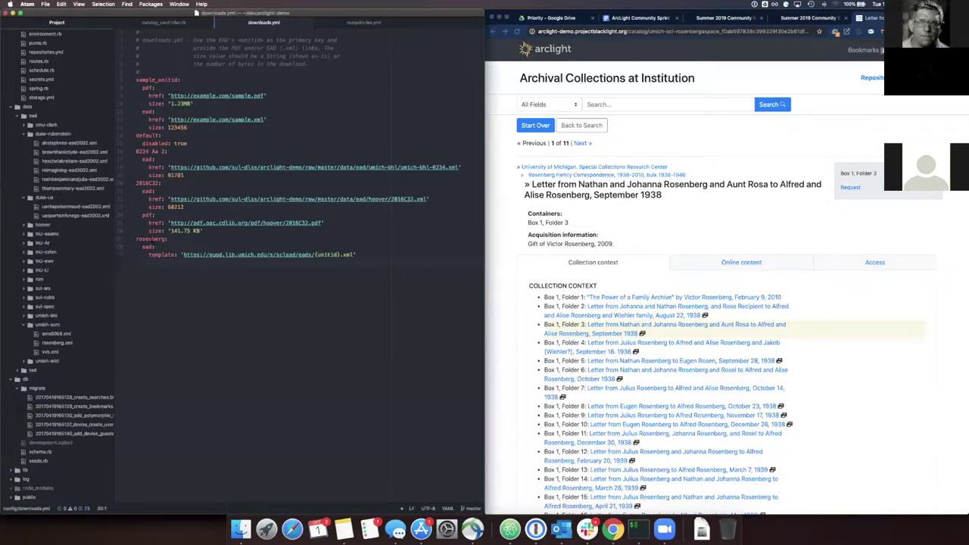
{"action": "double_click", "coordinate": [155, 240]}
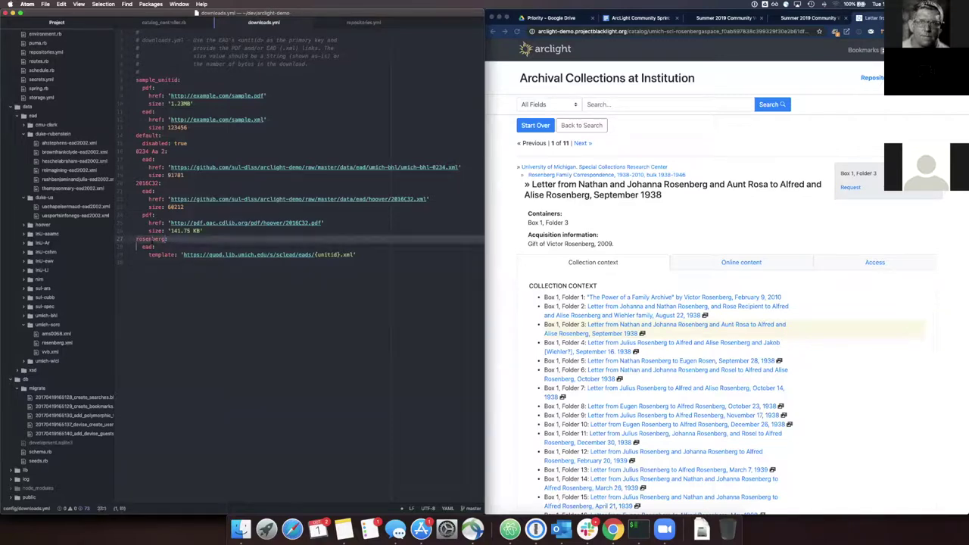
{"action": "left_click_drag", "start_coordinate": [137, 239], "coordinate": [166, 240]}
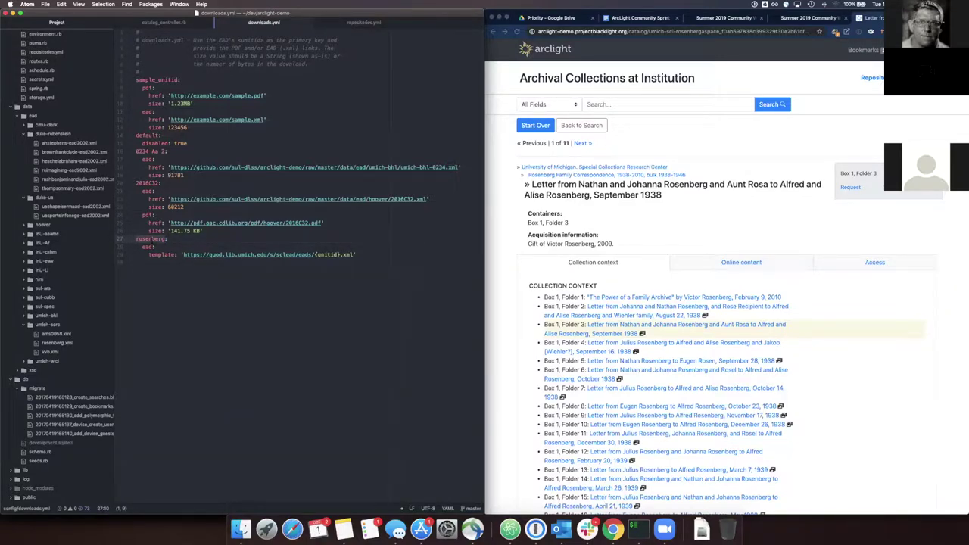
{"action": "key", "text": "ctrl+Tab"}
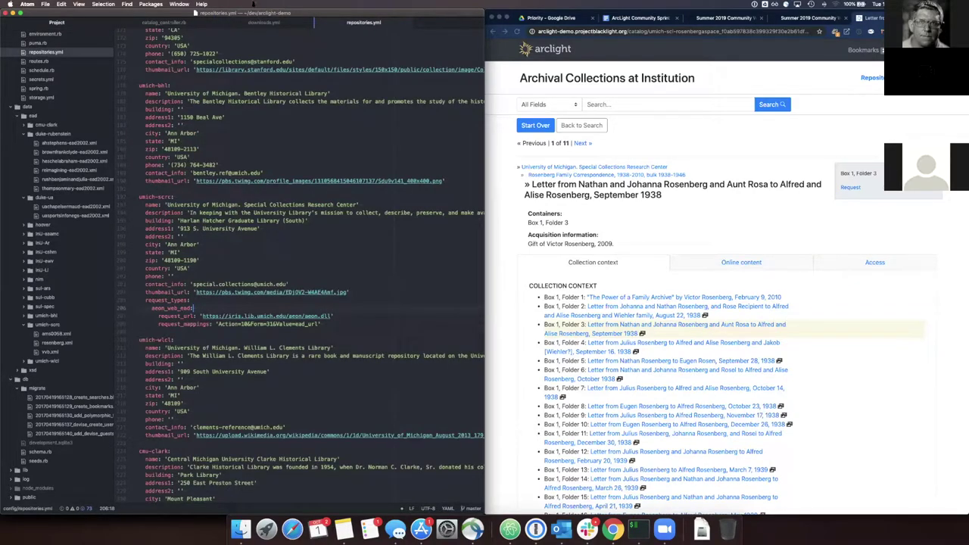
{"action": "key", "text": "ctrl+Tab"}
{"action": "left_click_drag", "start_coordinate": [185, 255], "coordinate": [338, 254]}
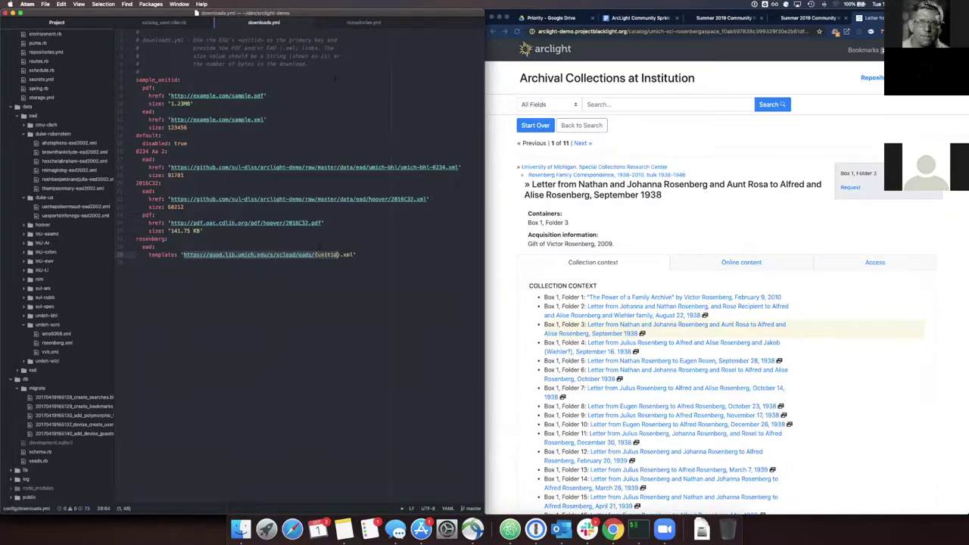
{"action": "left_click", "coordinate": [356, 23]}
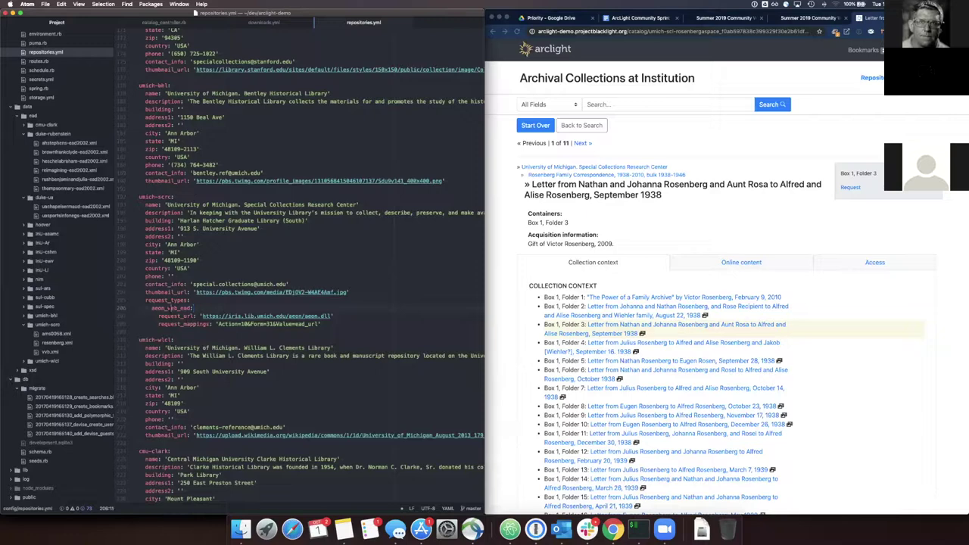
{"action": "left_click_drag", "start_coordinate": [151, 308], "coordinate": [210, 324]}
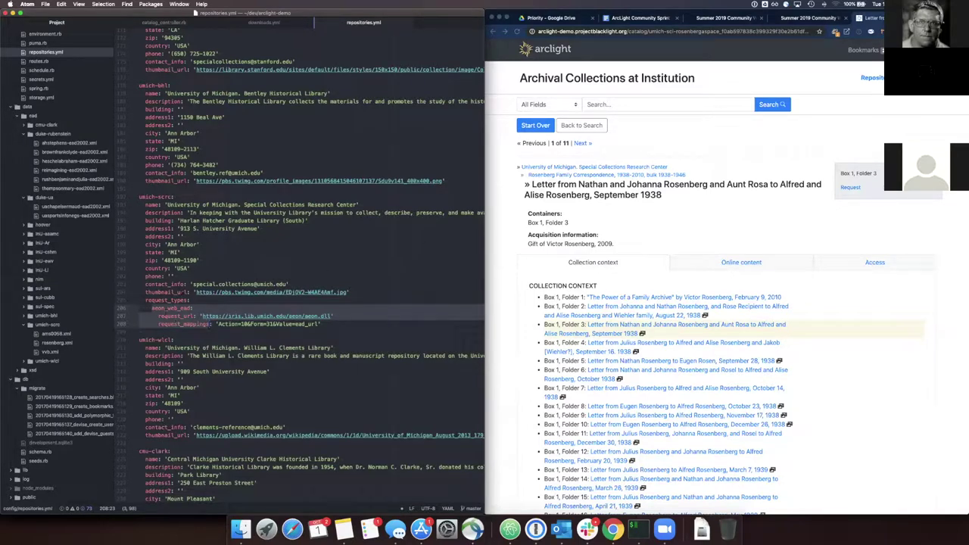
{"action": "left_click_drag", "start_coordinate": [151, 308], "coordinate": [163, 327]}
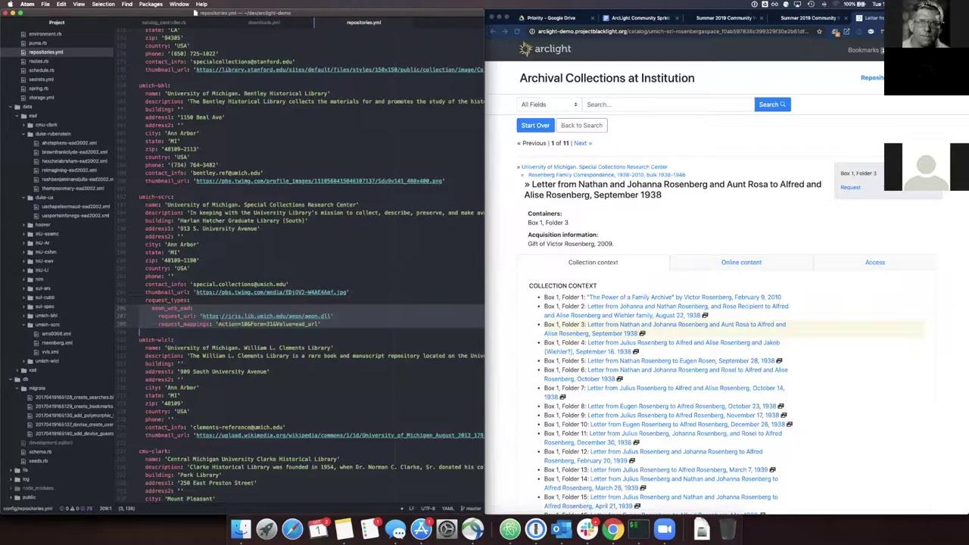
{"action": "left_click", "coordinate": [310, 307]}
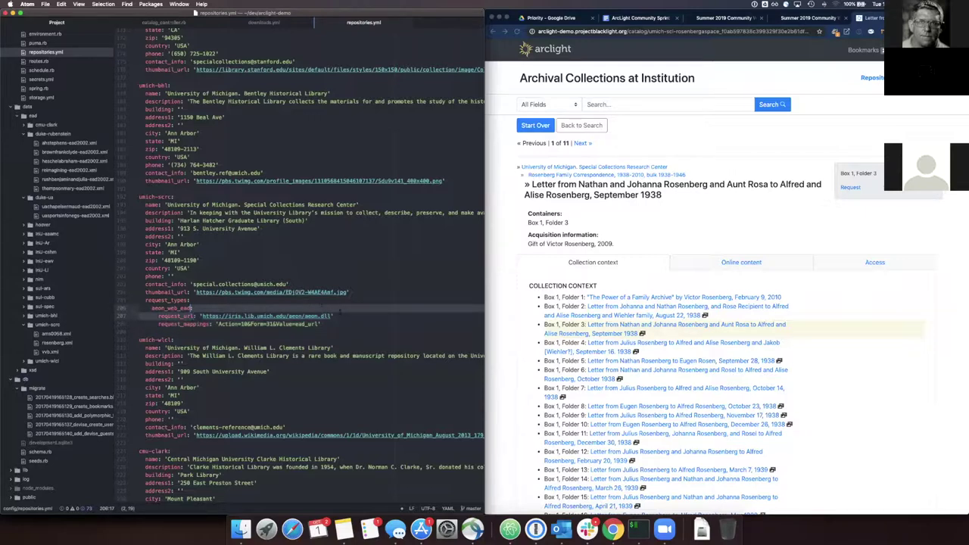
{"action": "left_click_drag", "start_coordinate": [339, 311], "coordinate": [321, 324]}
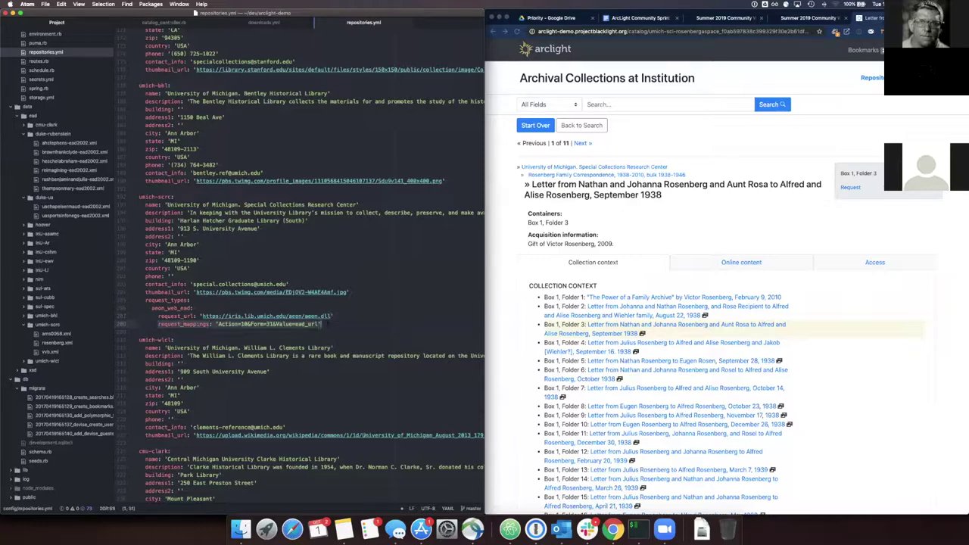
Highlight the rosenberg template lines 27–29 in downloads.yml, then return to Chrome's letter record.
{"action": "left_click", "coordinate": [259, 23]}
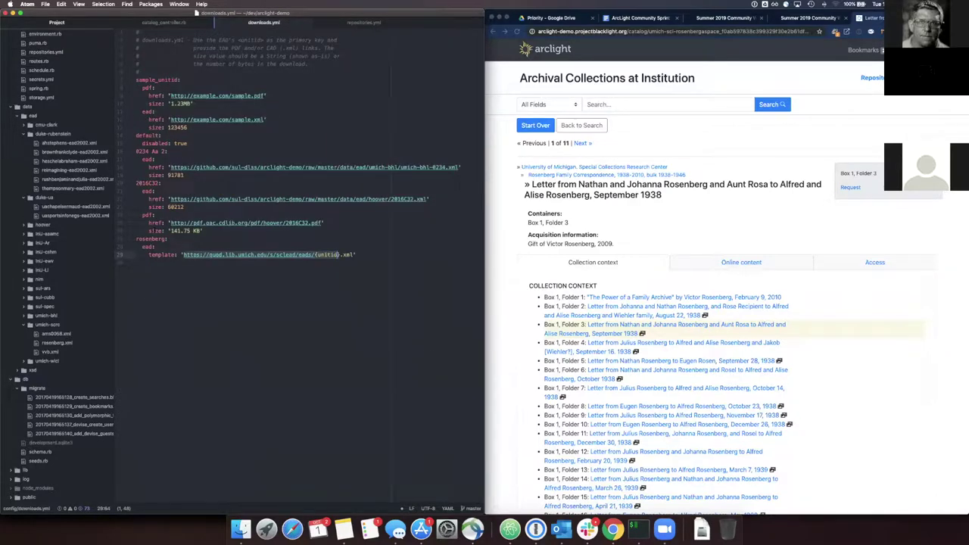
{"action": "left_click_drag", "start_coordinate": [149, 256], "coordinate": [356, 256]}
{"action": "left_click_drag", "start_coordinate": [137, 239], "coordinate": [136, 262]}
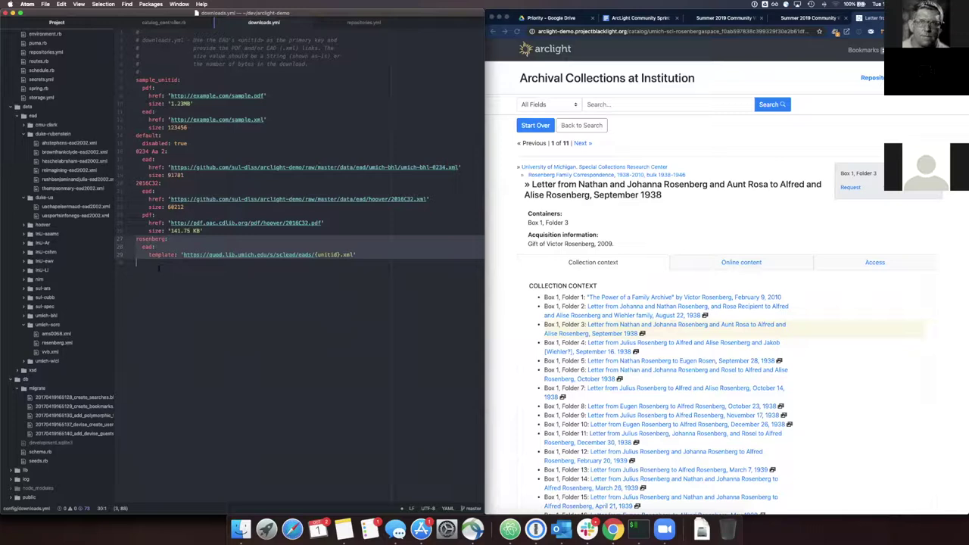
{"action": "left_click", "coordinate": [164, 271]}
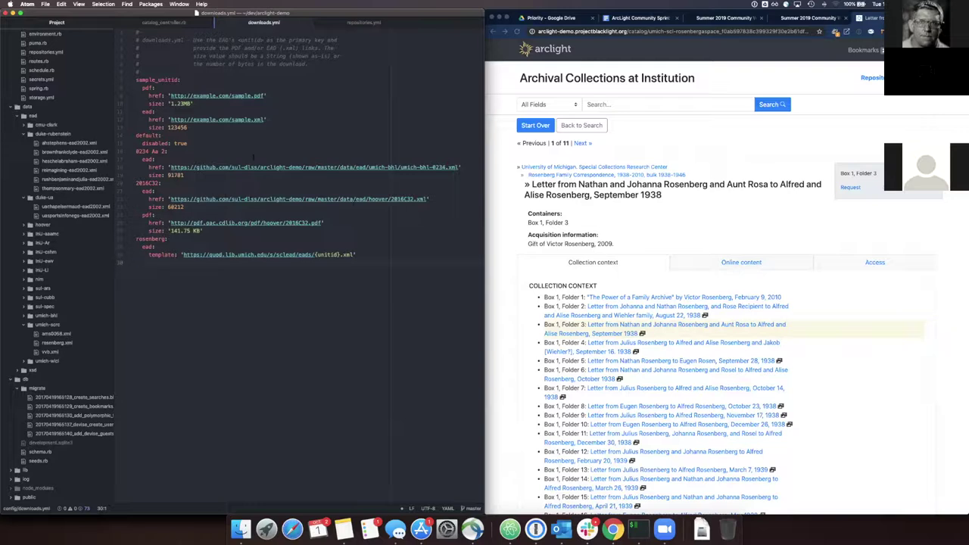
{"action": "left_click", "coordinate": [665, 144]}
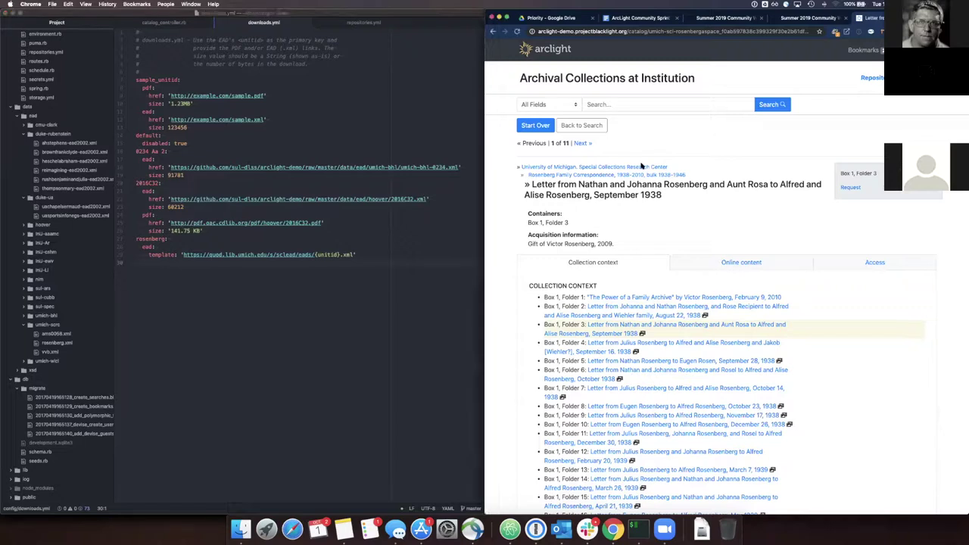
Inspect the Request link's Aeon URL markup and show the DevTools Console.
{"action": "right_click", "coordinate": [848, 189]}
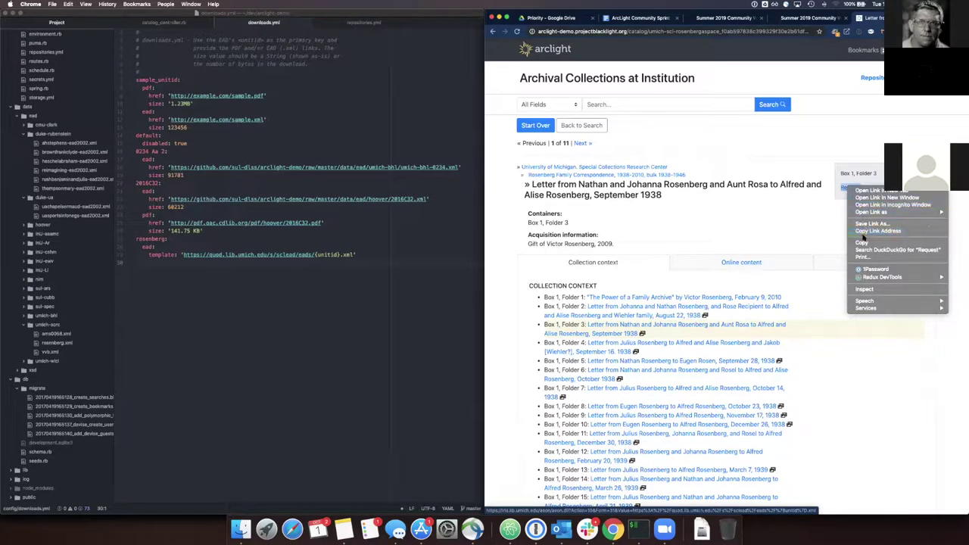
{"action": "left_click", "coordinate": [866, 290]}
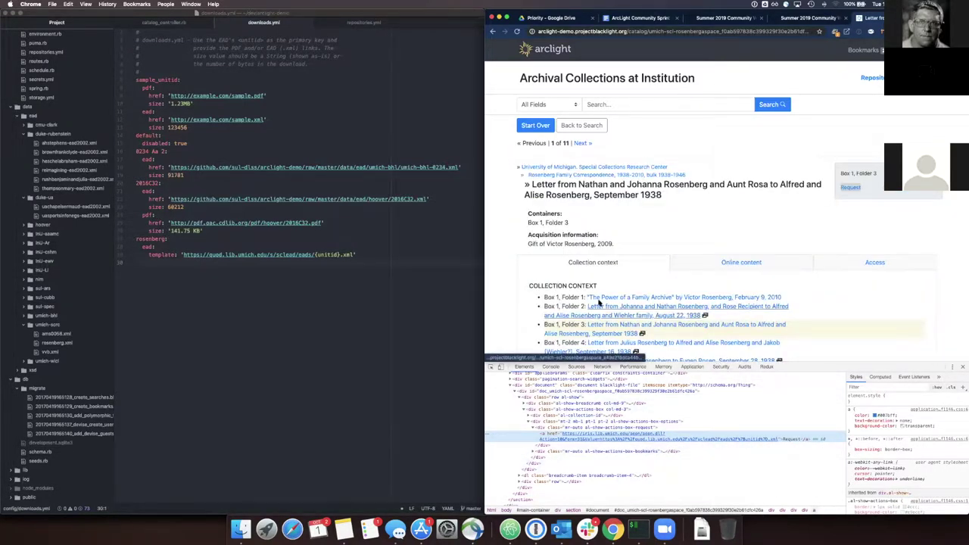
{"action": "left_click", "coordinate": [275, 292]}
{"action": "left_click", "coordinate": [598, 264]}
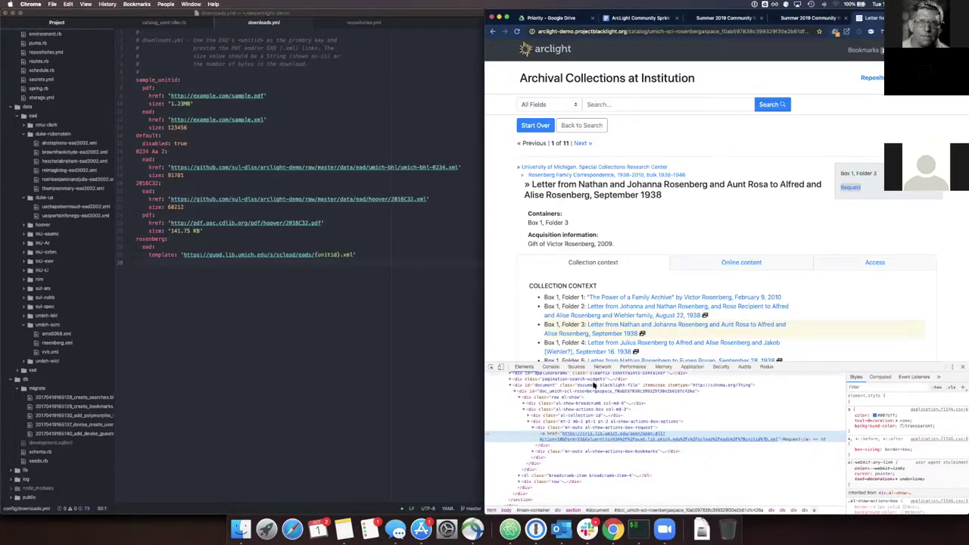
{"action": "left_click", "coordinate": [547, 367]}
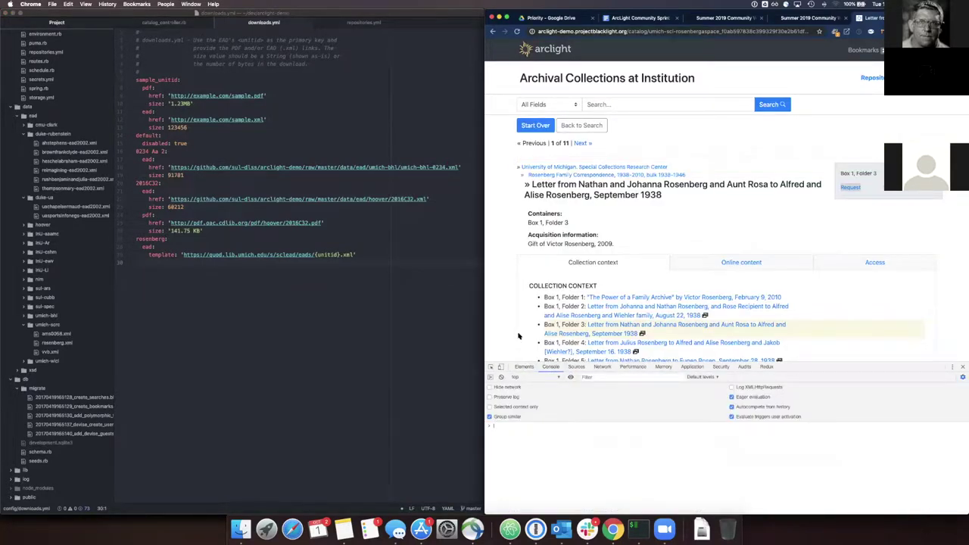
Follow Request to the University of Michigan Weblogin page, go back, and close DevTools.
{"action": "left_click", "coordinate": [854, 188]}
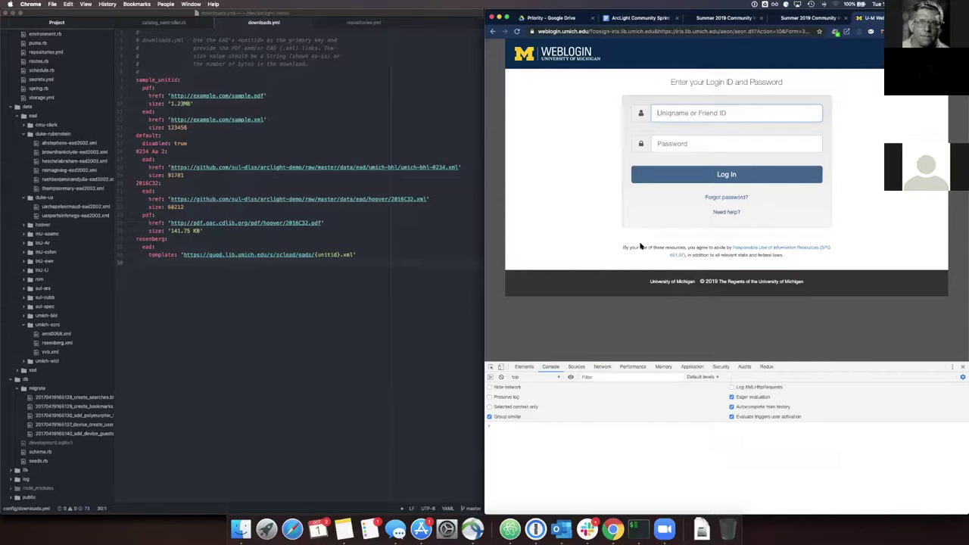
{"action": "scroll", "coordinate": [641, 246], "scroll_direction": "left", "scroll_amount": 5}
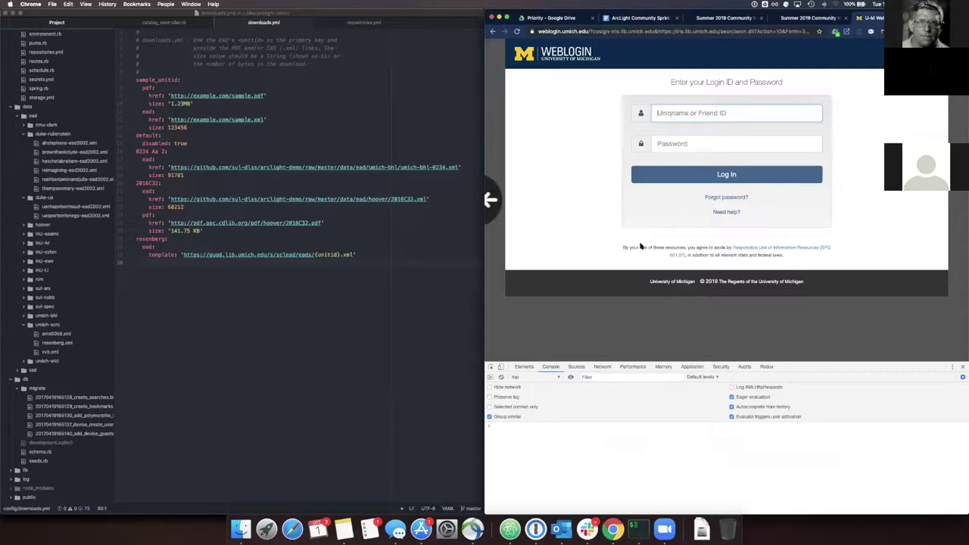
{"action": "scroll", "coordinate": [641, 247], "scroll_direction": "left", "scroll_amount": 3}
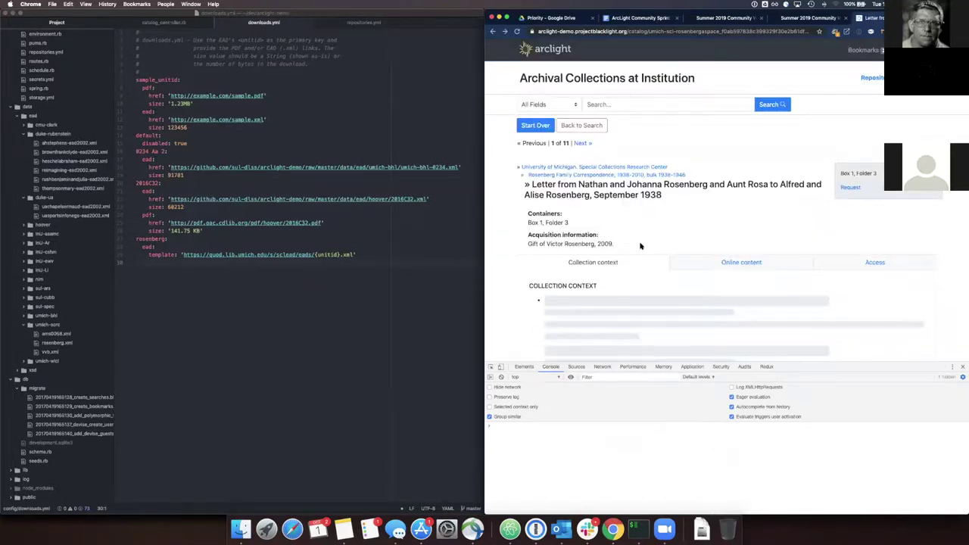
{"action": "scroll", "coordinate": [633, 255], "scroll_direction": "down", "scroll_amount": 1}
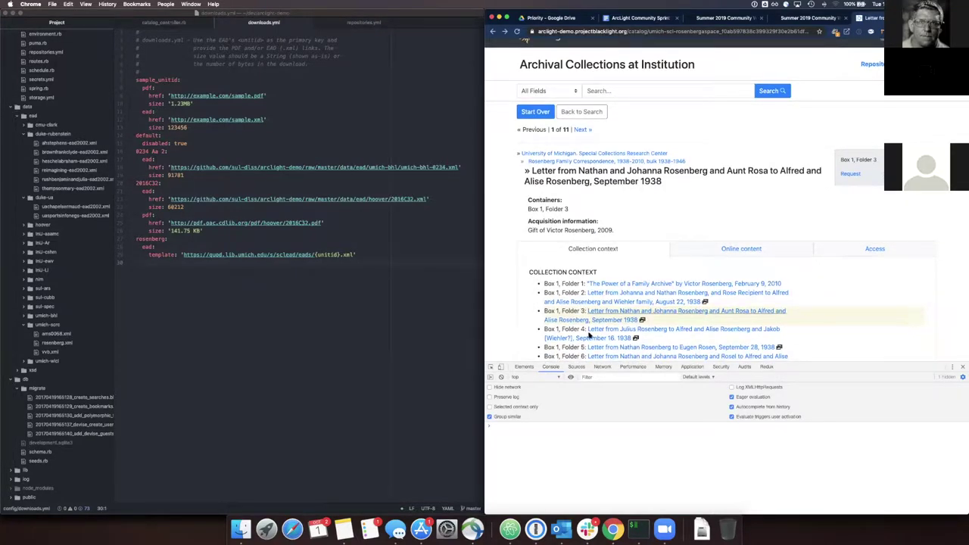
{"action": "left_click", "coordinate": [964, 366]}
Highlight the first three folder entries on the letter record, then clear the selection.
{"action": "scroll", "coordinate": [682, 311], "scroll_direction": "up", "scroll_amount": 1}
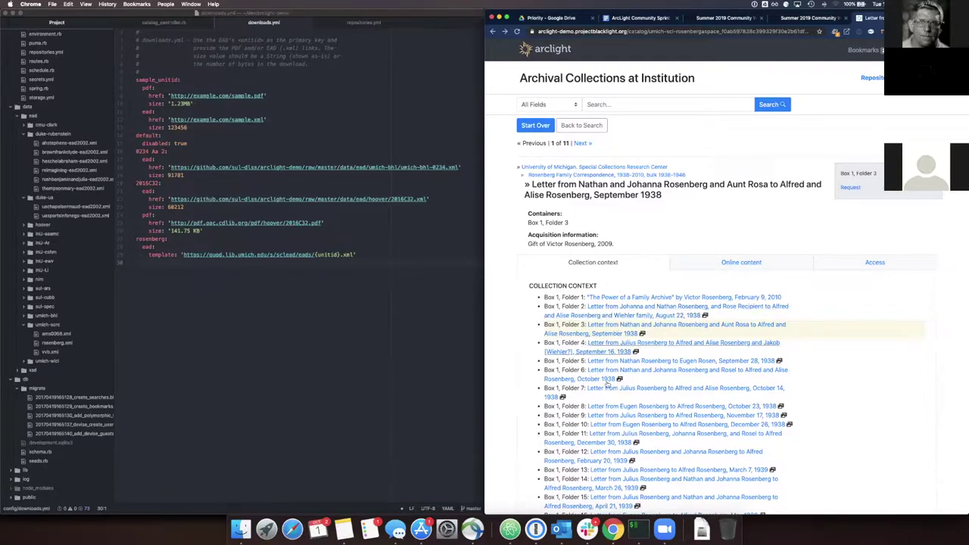
{"action": "scroll", "coordinate": [607, 385], "scroll_direction": "down", "scroll_amount": 2}
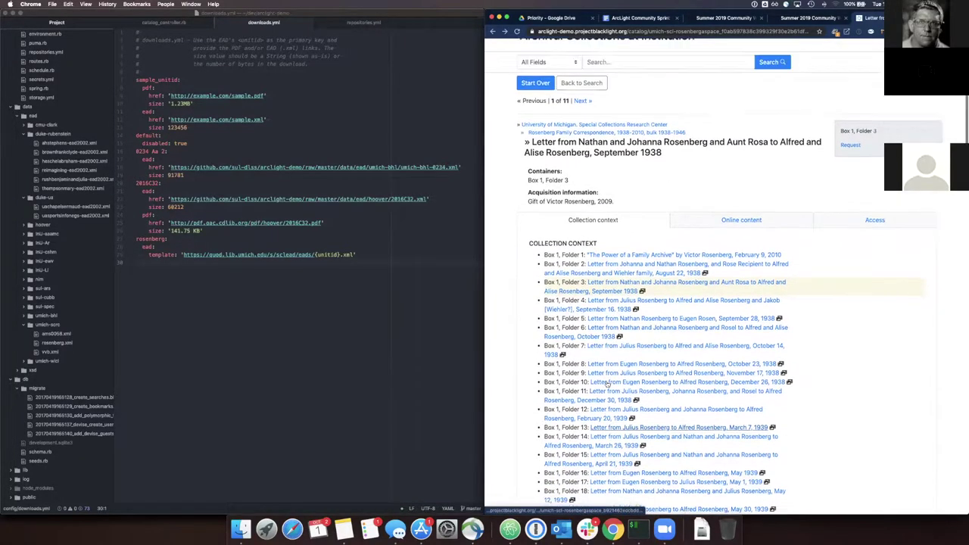
{"action": "scroll", "coordinate": [606, 385], "scroll_direction": "up", "scroll_amount": 2}
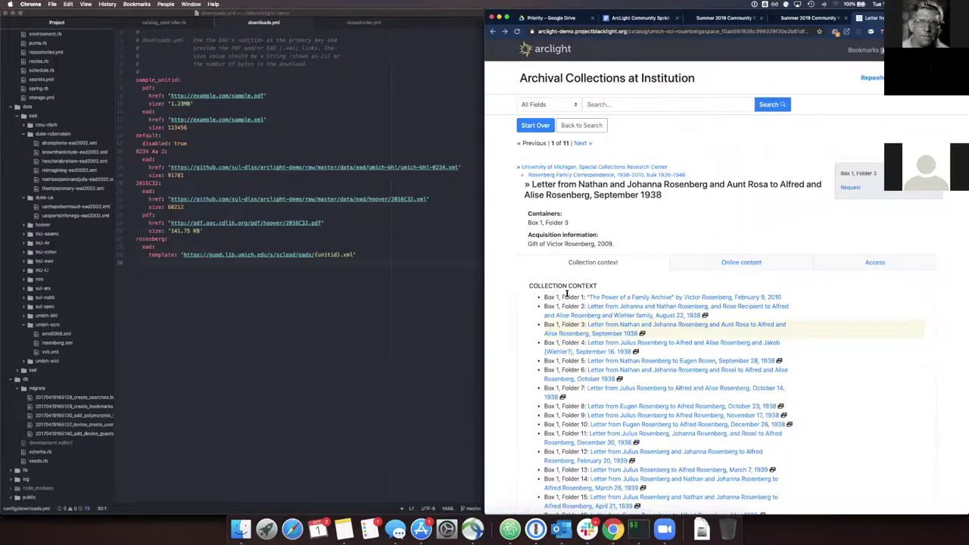
{"action": "left_click_drag", "start_coordinate": [564, 296], "coordinate": [588, 333]}
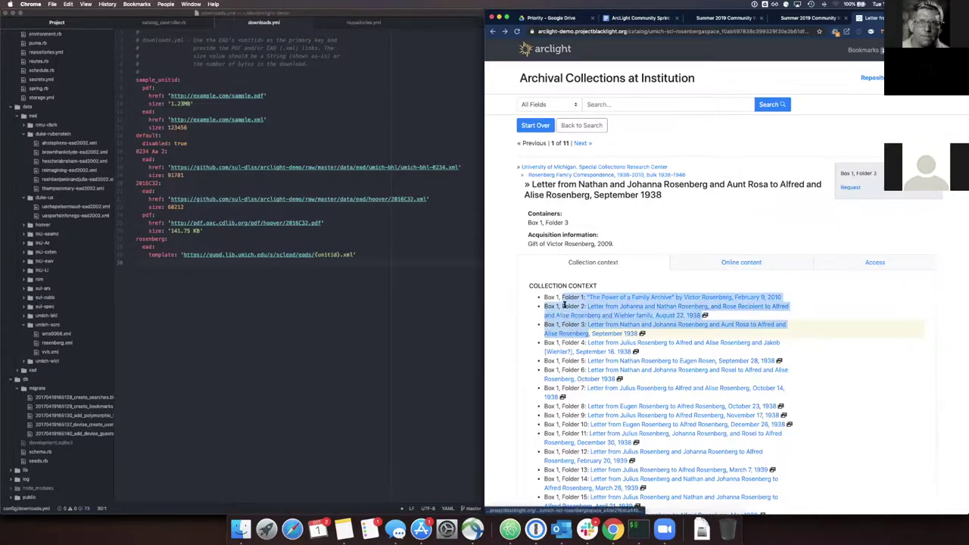
{"action": "left_click", "coordinate": [569, 301]}
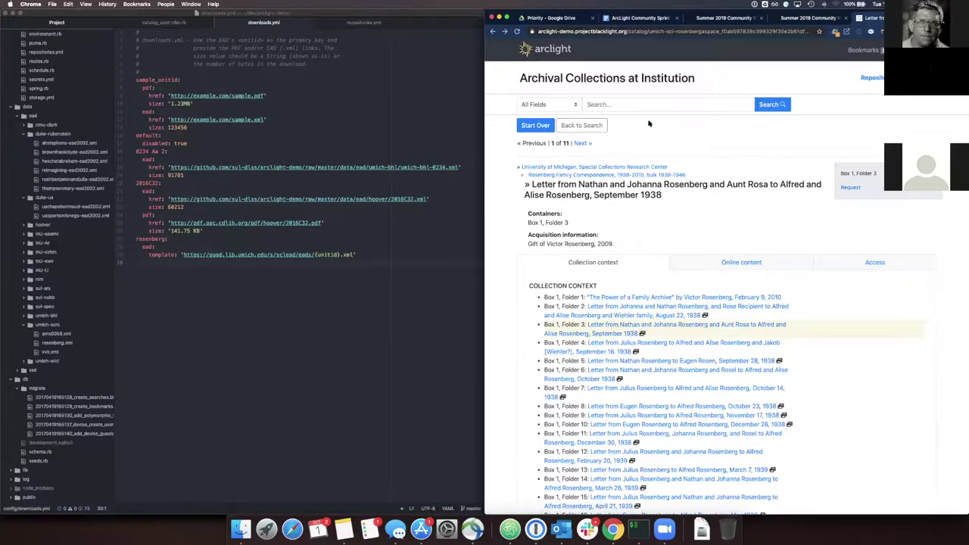
Run an empty search for all 123,039 results and open the Foxes Attacked at Marameg record.
{"action": "left_click", "coordinate": [558, 44]}
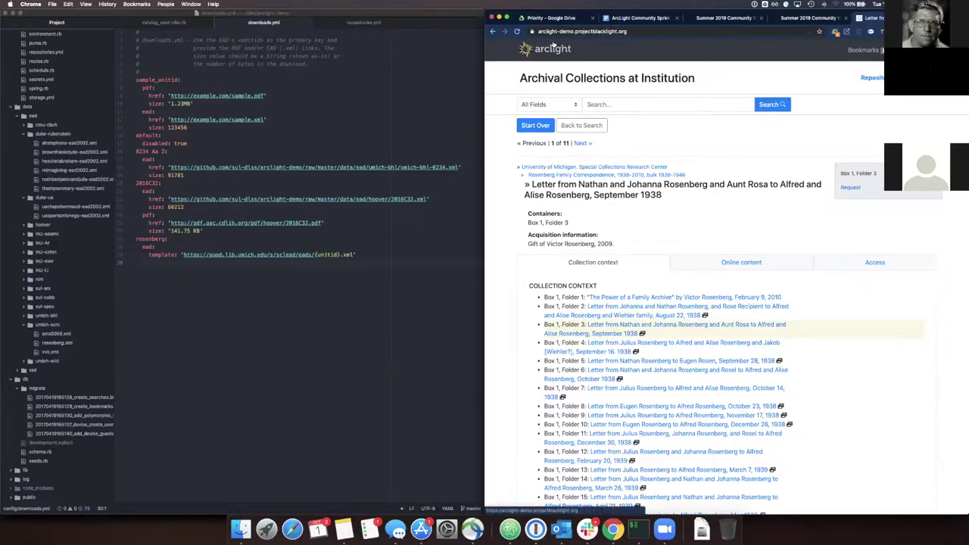
{"action": "left_click", "coordinate": [817, 111]}
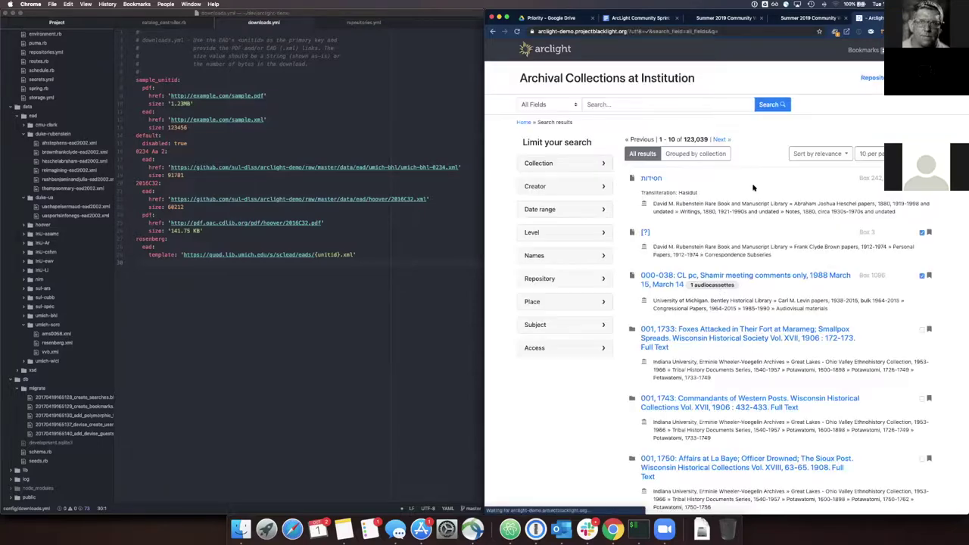
{"action": "scroll", "coordinate": [768, 199], "scroll_direction": "down", "scroll_amount": 5}
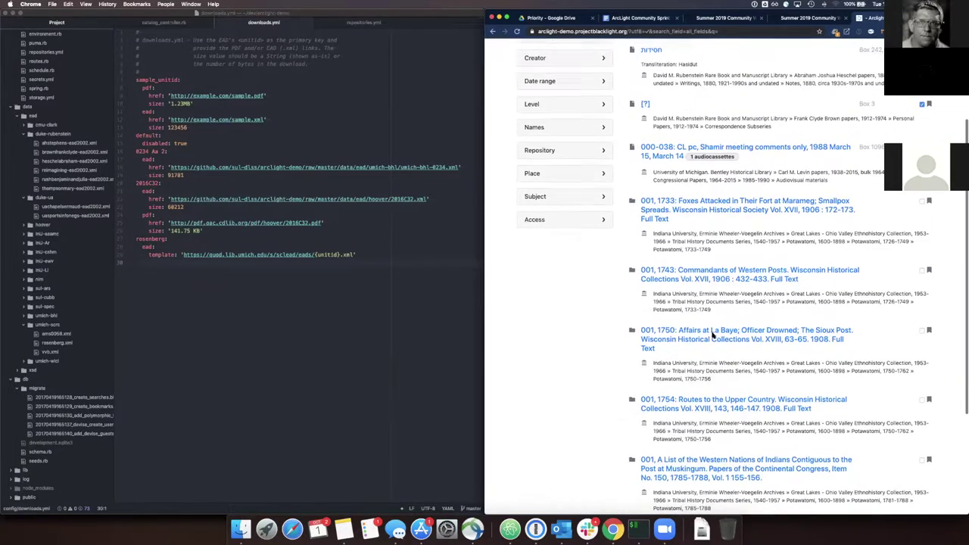
{"action": "left_click", "coordinate": [764, 203]}
Scroll through the Foxes Attacked record's collection context tree and reopen item 001 in Folder 03.
{"action": "scroll", "coordinate": [623, 345], "scroll_direction": "down", "scroll_amount": 8}
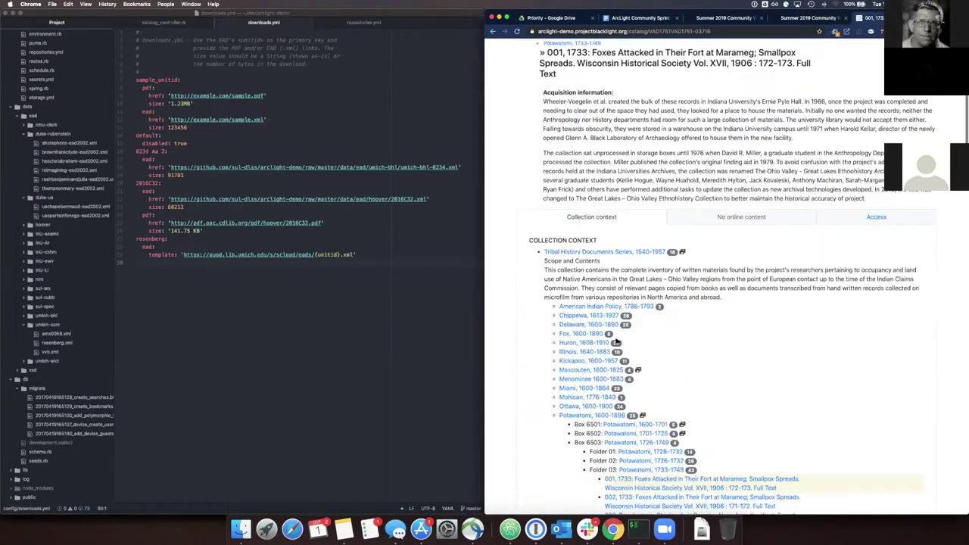
{"action": "scroll", "coordinate": [604, 358], "scroll_direction": "down", "scroll_amount": 20}
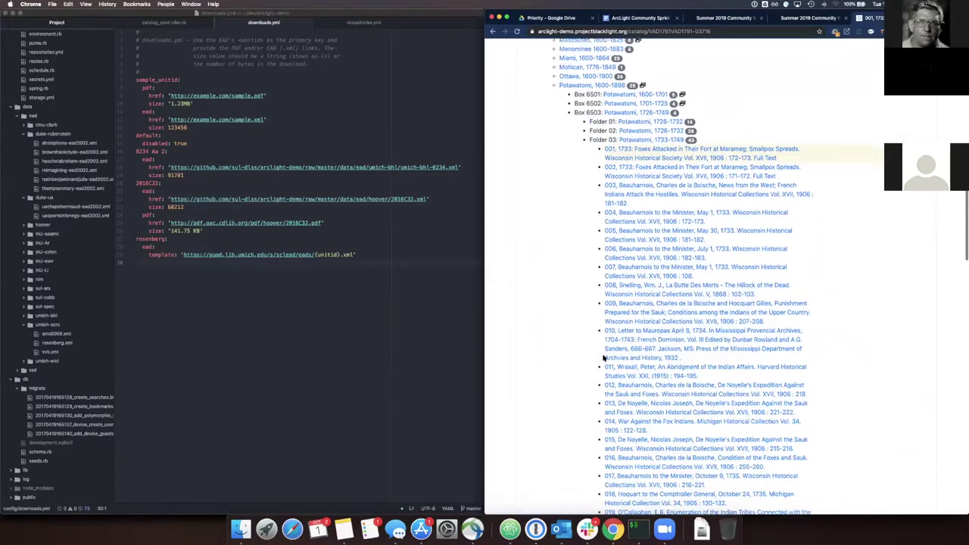
{"action": "scroll", "coordinate": [634, 396], "scroll_direction": "down", "scroll_amount": 10}
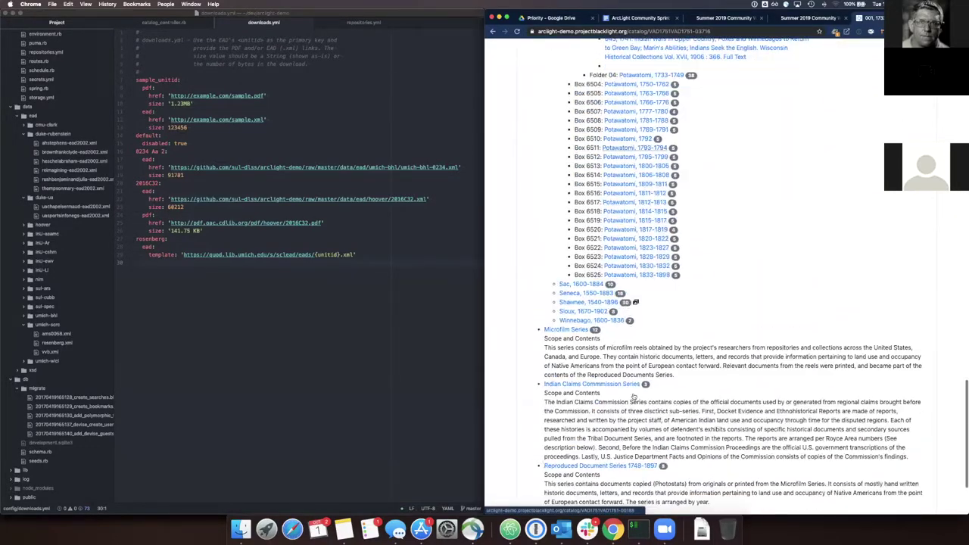
{"action": "scroll", "coordinate": [634, 396], "scroll_direction": "up", "scroll_amount": 8}
{"action": "scroll", "coordinate": [634, 396], "scroll_direction": "up", "scroll_amount": 20}
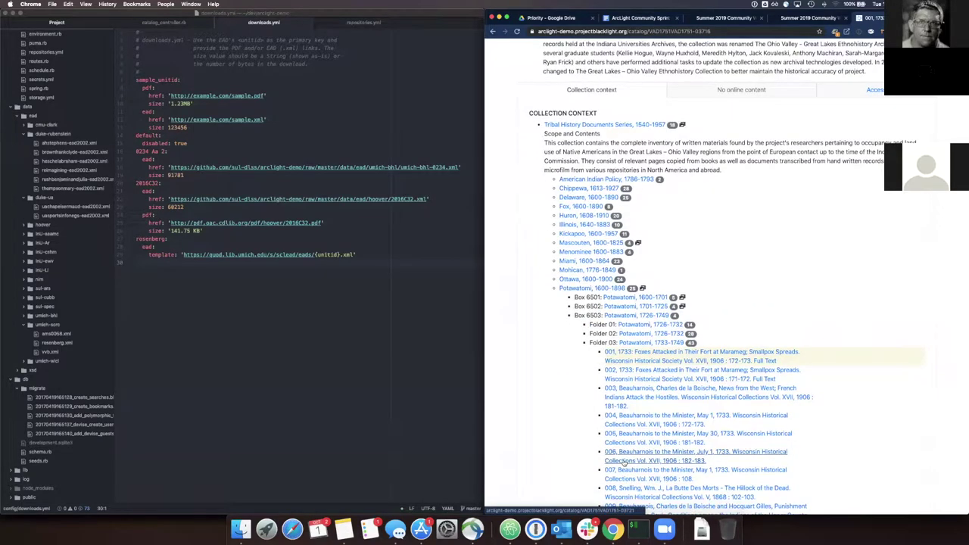
{"action": "scroll", "coordinate": [638, 356], "scroll_direction": "up", "scroll_amount": 1}
{"action": "scroll", "coordinate": [638, 356], "scroll_direction": "up", "scroll_amount": 4}
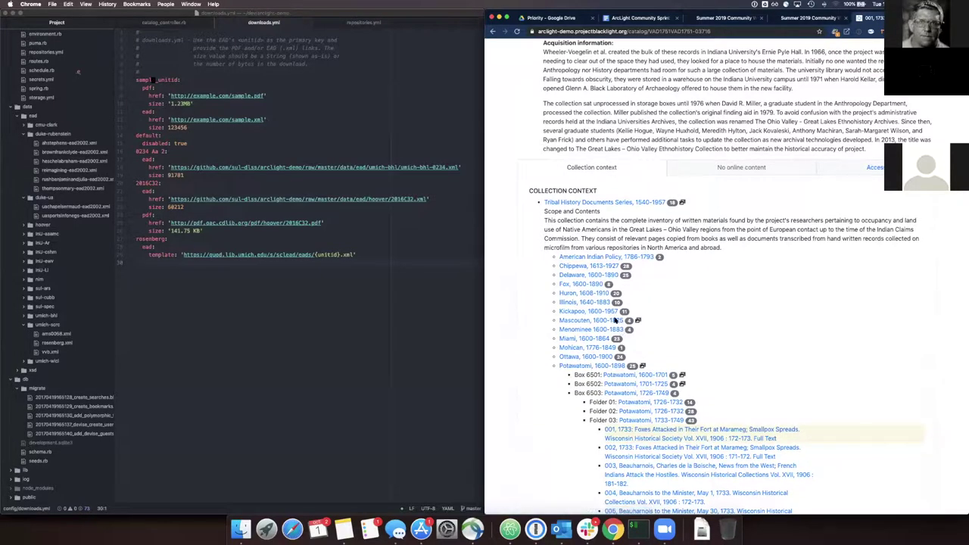
{"action": "scroll", "coordinate": [548, 226], "scroll_direction": "up", "scroll_amount": 4}
{"action": "scroll", "coordinate": [548, 226], "scroll_direction": "up", "scroll_amount": 3}
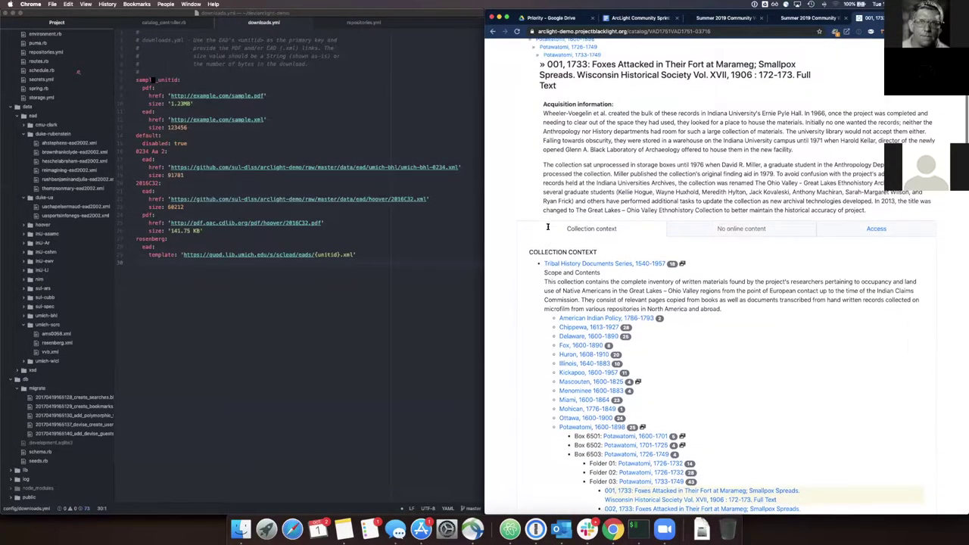
{"action": "scroll", "coordinate": [548, 226], "scroll_direction": "down", "scroll_amount": 6}
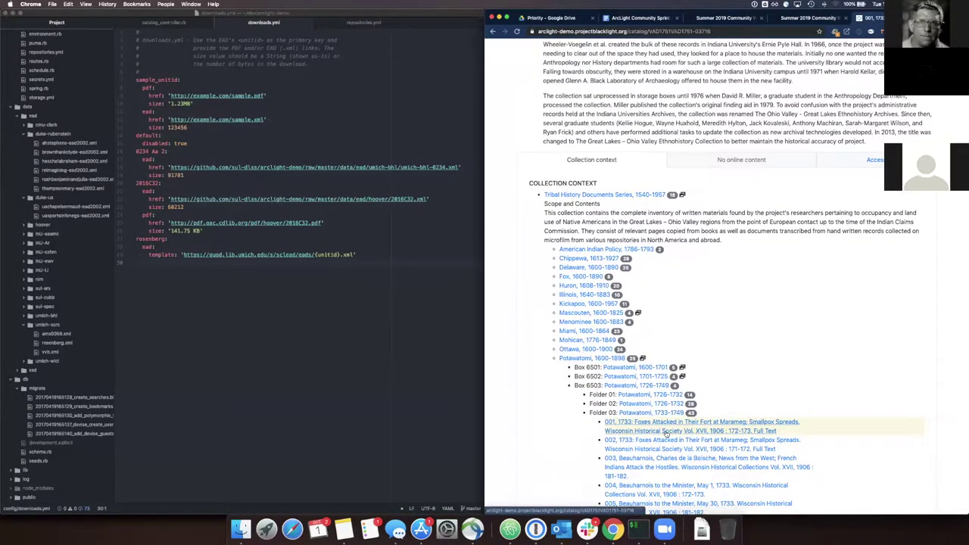
{"action": "scroll", "coordinate": [615, 428], "scroll_direction": "down", "scroll_amount": 13}
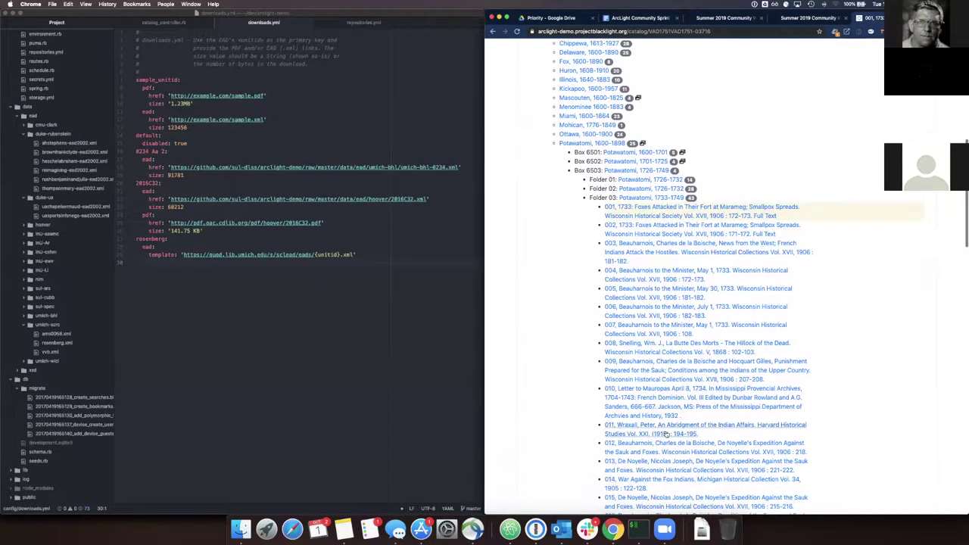
{"action": "scroll", "coordinate": [665, 433], "scroll_direction": "up", "scroll_amount": 10}
{"action": "scroll", "coordinate": [666, 433], "scroll_direction": "up", "scroll_amount": 2}
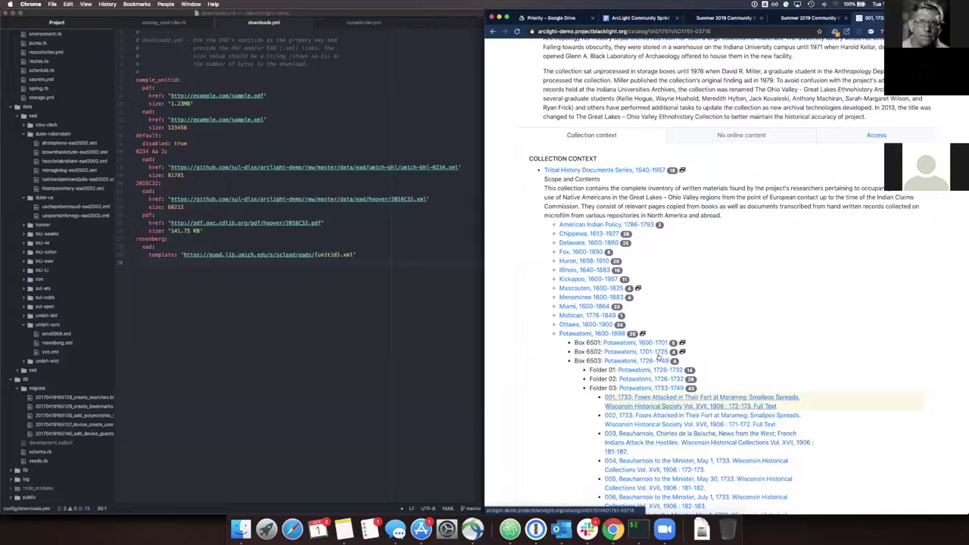
{"action": "left_click", "coordinate": [667, 401]}
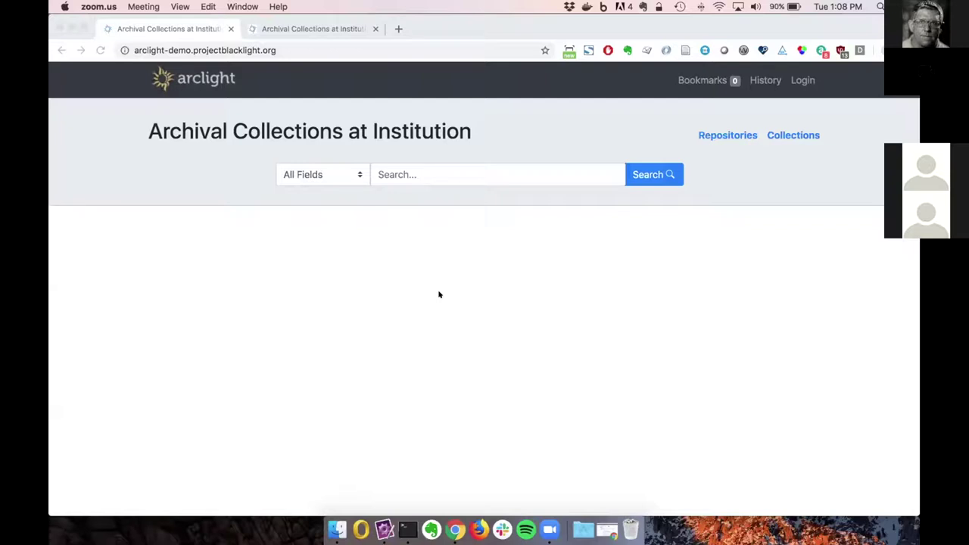
Bring the Chrome window with the arclight-demo home page to the front.
{"action": "left_click", "coordinate": [616, 132]}
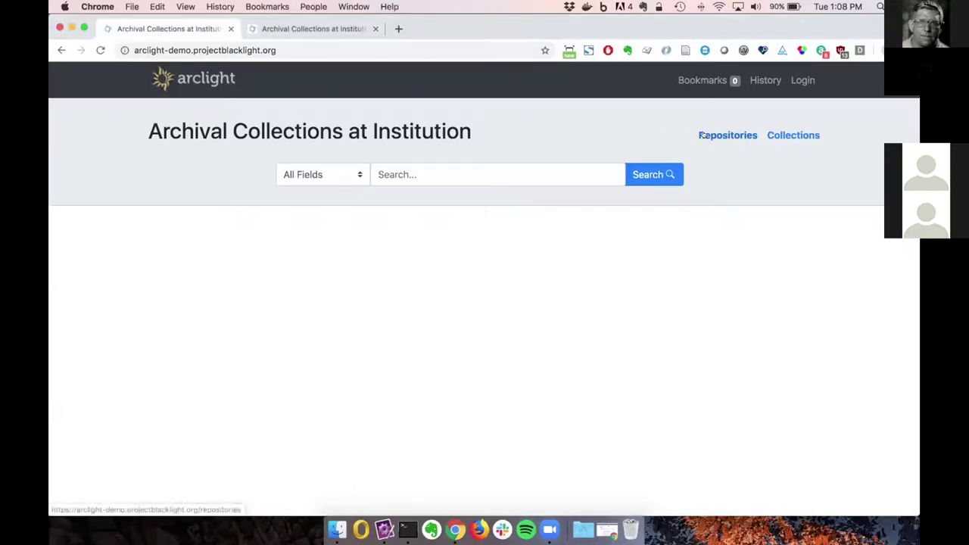
Browse Repositories into Clarke Historical Library and its Dossiers of Award Nominees collection.
{"action": "left_click", "coordinate": [702, 135]}
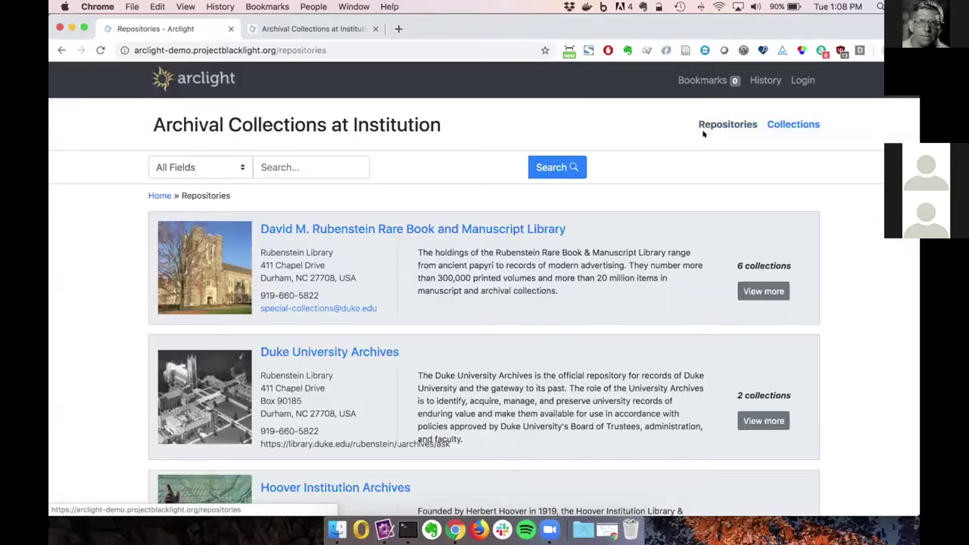
{"action": "scroll", "coordinate": [346, 433], "scroll_direction": "down", "scroll_amount": 20}
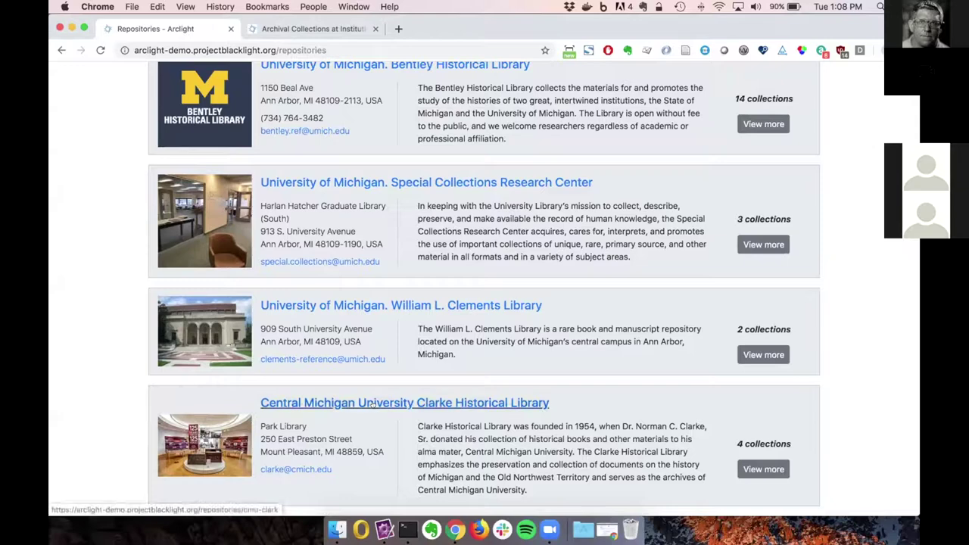
{"action": "left_click", "coordinate": [372, 405]}
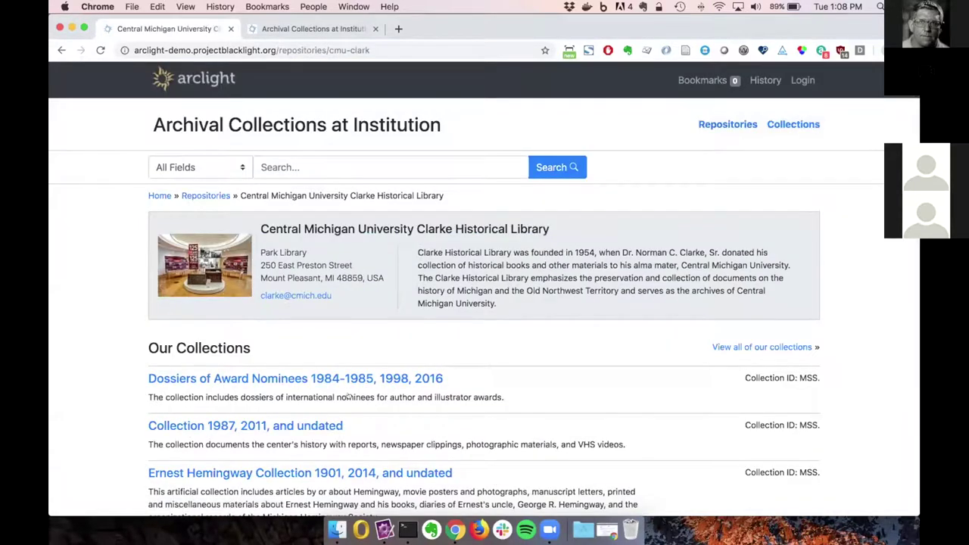
{"action": "scroll", "coordinate": [53, 391], "scroll_direction": "down", "scroll_amount": 3}
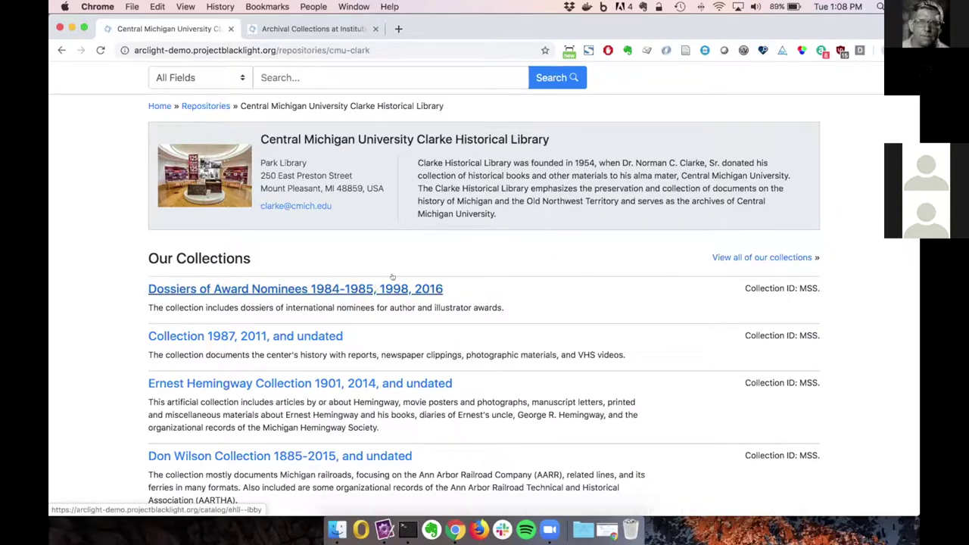
{"action": "left_click", "coordinate": [258, 288]}
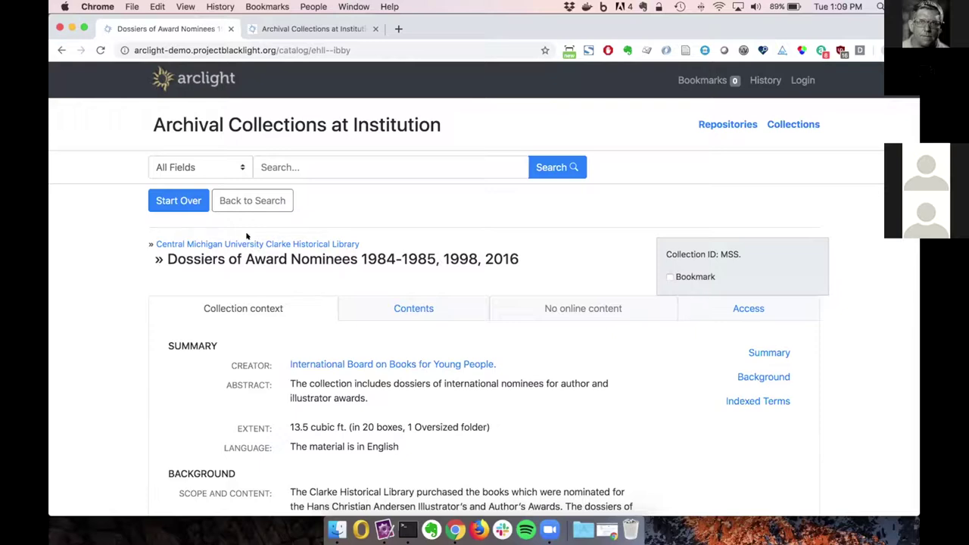
In the other tab, view Repositories again, go back home, and focus the search box.
{"action": "left_click", "coordinate": [313, 33]}
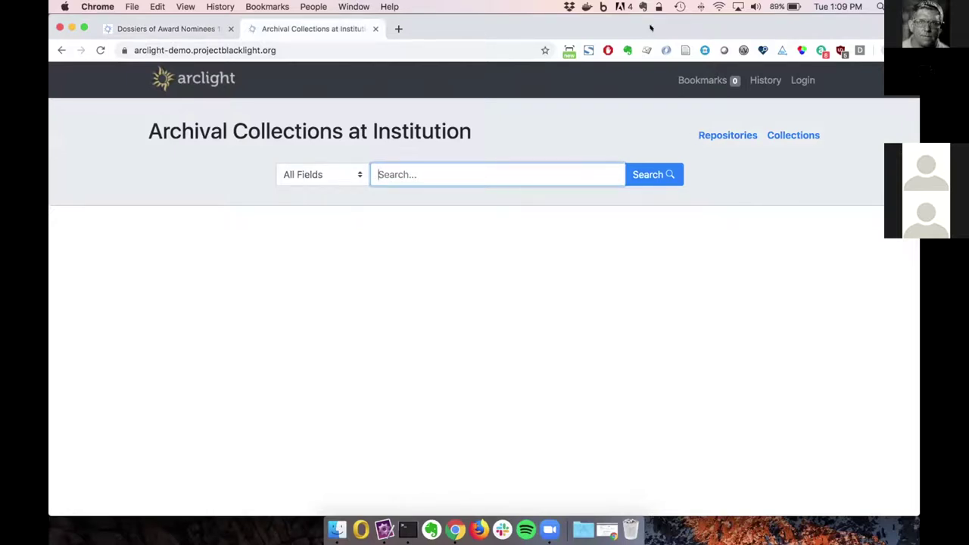
{"action": "left_click", "coordinate": [728, 135]}
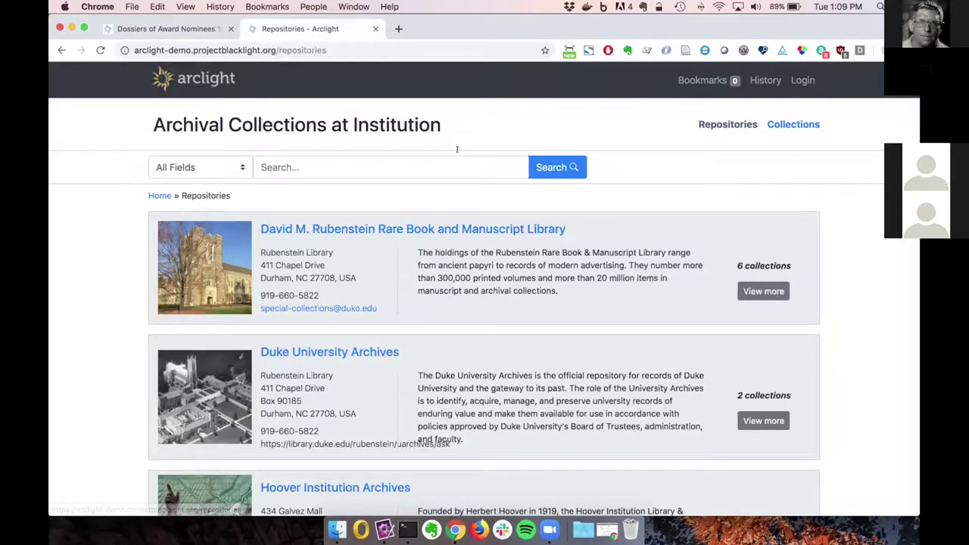
{"action": "left_click", "coordinate": [61, 50]}
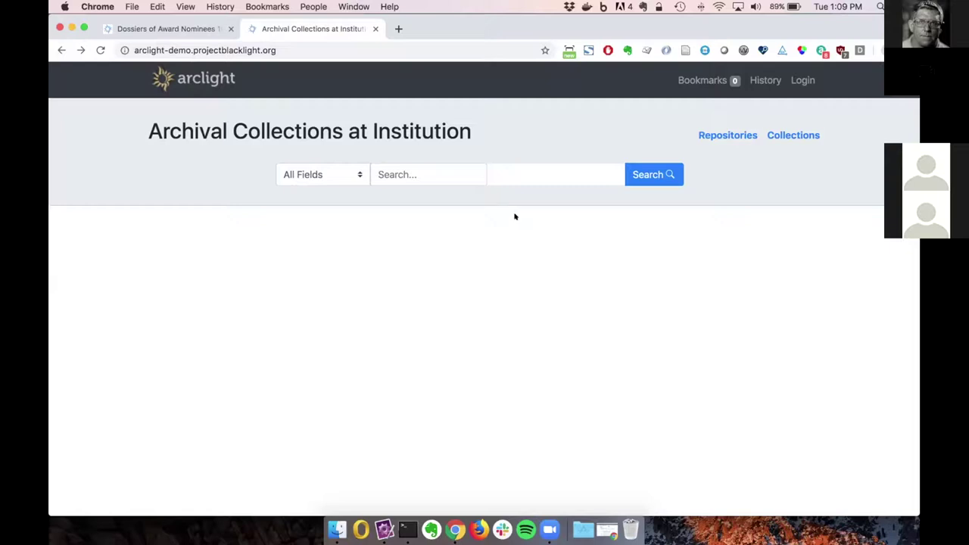
{"action": "left_click", "coordinate": [406, 169]}
Search 'voters' and group the 7 results by collection, led by League of Women Voters of Northwest Wayne County.
{"action": "type", "text": "voter"}
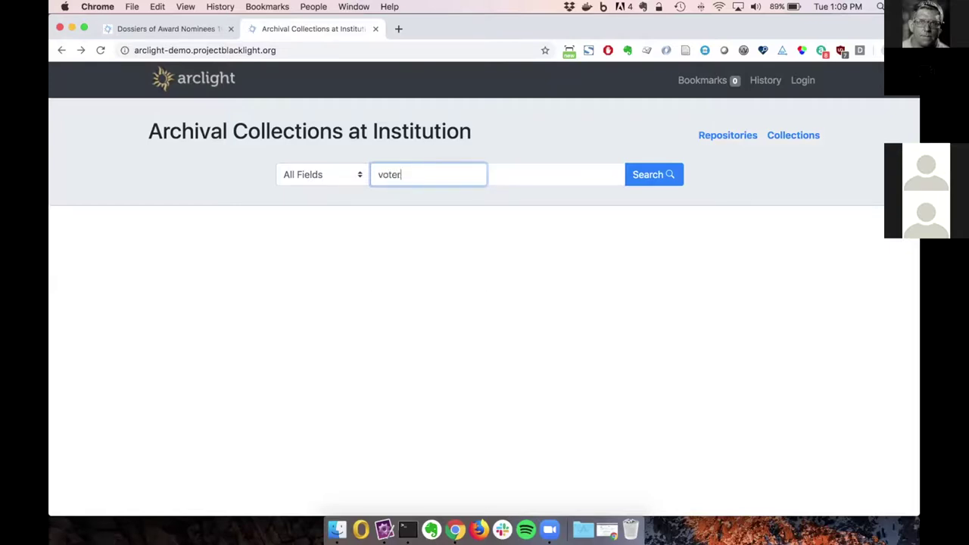
{"action": "type", "text": "s"}
{"action": "key", "text": "Return"}
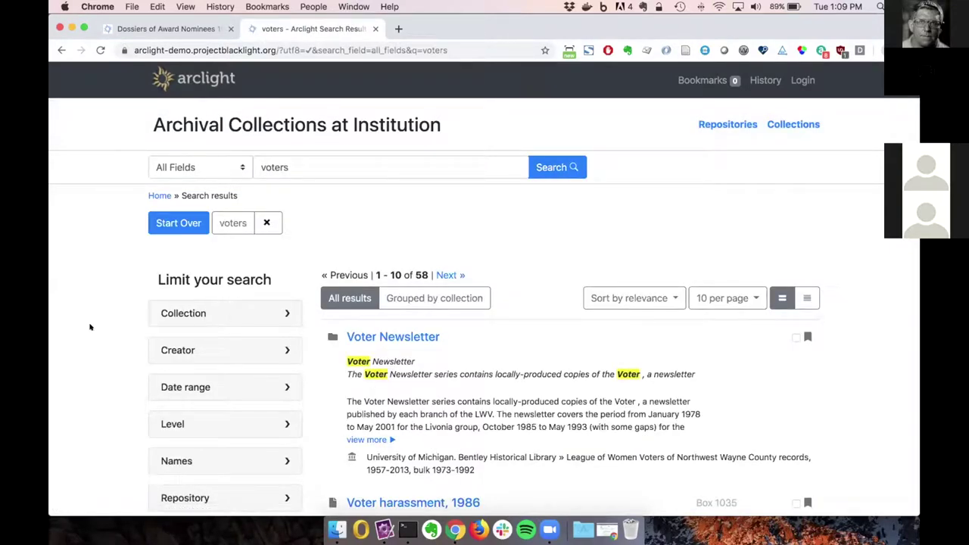
{"action": "scroll", "coordinate": [89, 327], "scroll_direction": "down", "scroll_amount": 3}
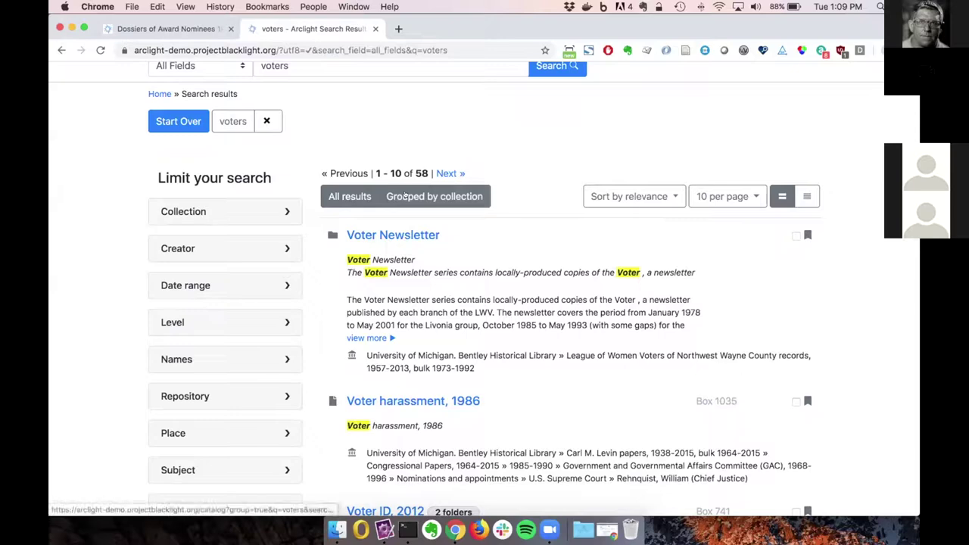
{"action": "left_click", "coordinate": [407, 196]}
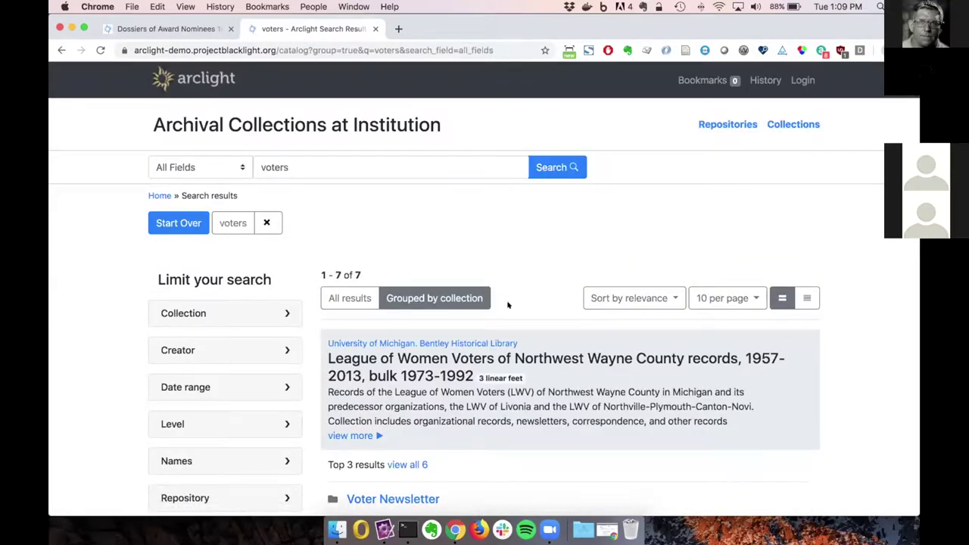
{"action": "scroll", "coordinate": [508, 305], "scroll_direction": "down", "scroll_amount": 3}
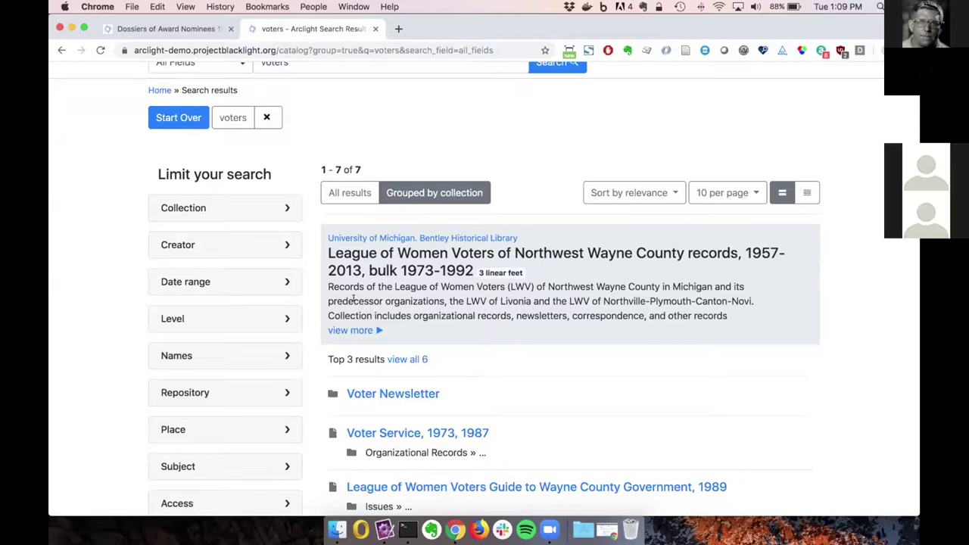
{"action": "scroll", "coordinate": [103, 376], "scroll_direction": "down", "scroll_amount": 2}
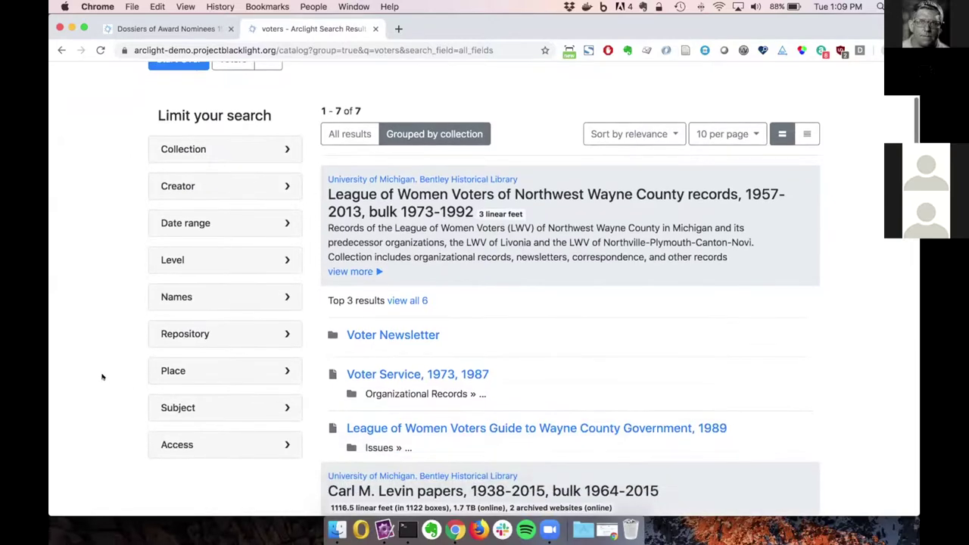
Filter the results to the Record Group level and remove the 'voters' term, leaving 9 collections.
{"action": "left_click", "coordinate": [219, 260]}
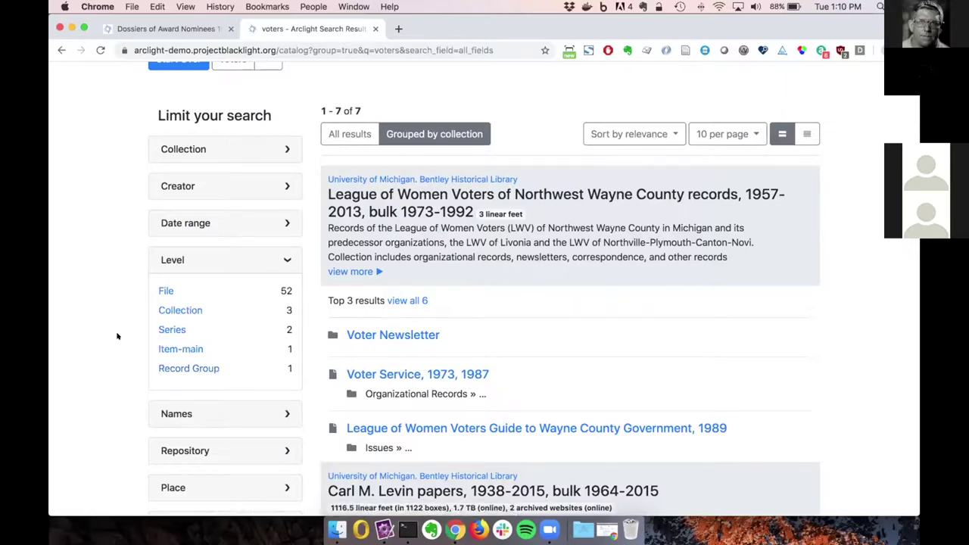
{"action": "left_click", "coordinate": [188, 369]}
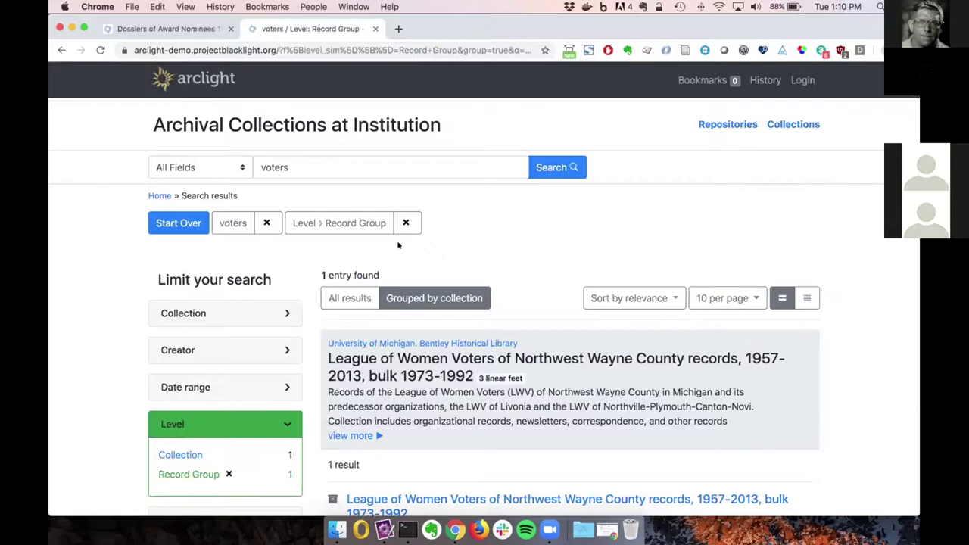
{"action": "left_click", "coordinate": [267, 223]}
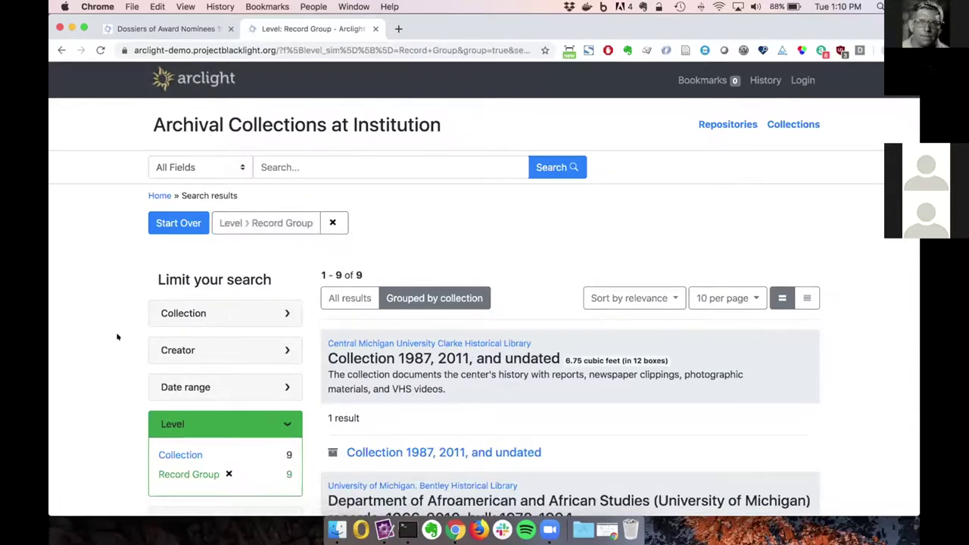
{"action": "scroll", "coordinate": [118, 337], "scroll_direction": "down", "scroll_amount": 2}
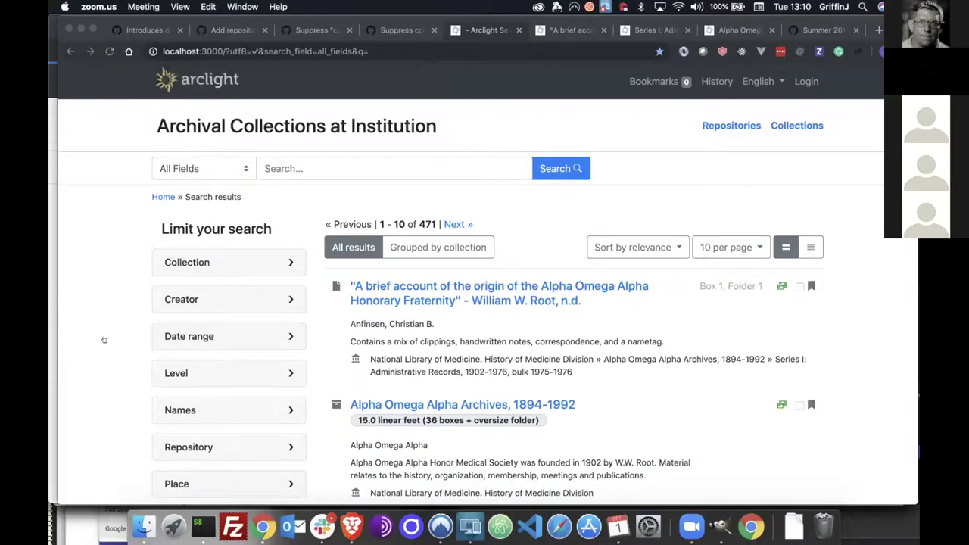
{"action": "key", "text": "super+Tab"}
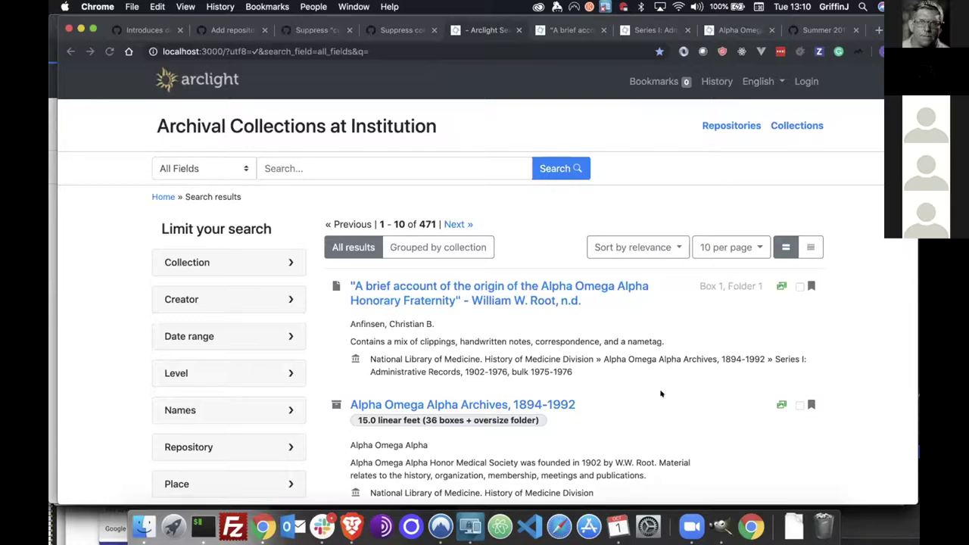
{"action": "scroll", "coordinate": [649, 385], "scroll_direction": "down", "scroll_amount": 2}
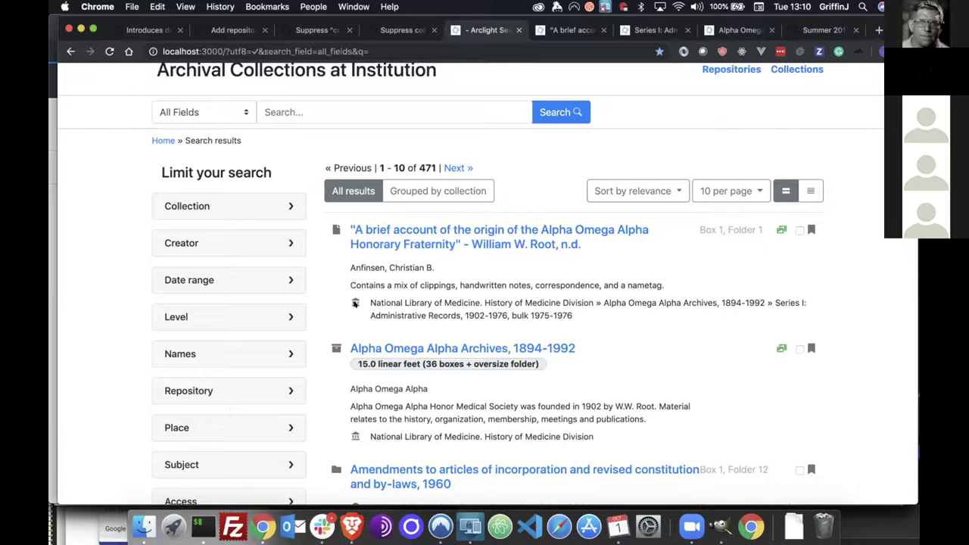
{"action": "scroll", "coordinate": [345, 318], "scroll_direction": "down", "scroll_amount": 4}
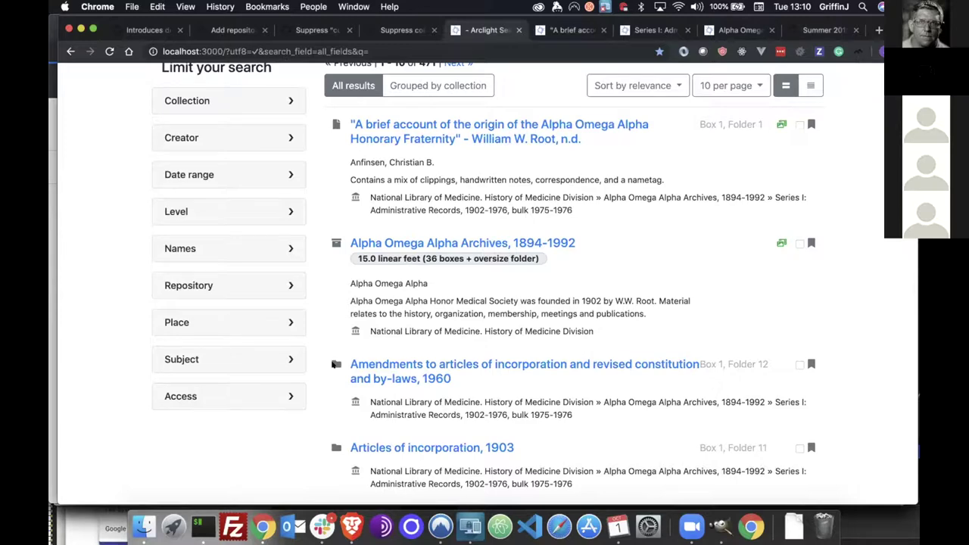
{"action": "scroll", "coordinate": [335, 364], "scroll_direction": "up", "scroll_amount": 5}
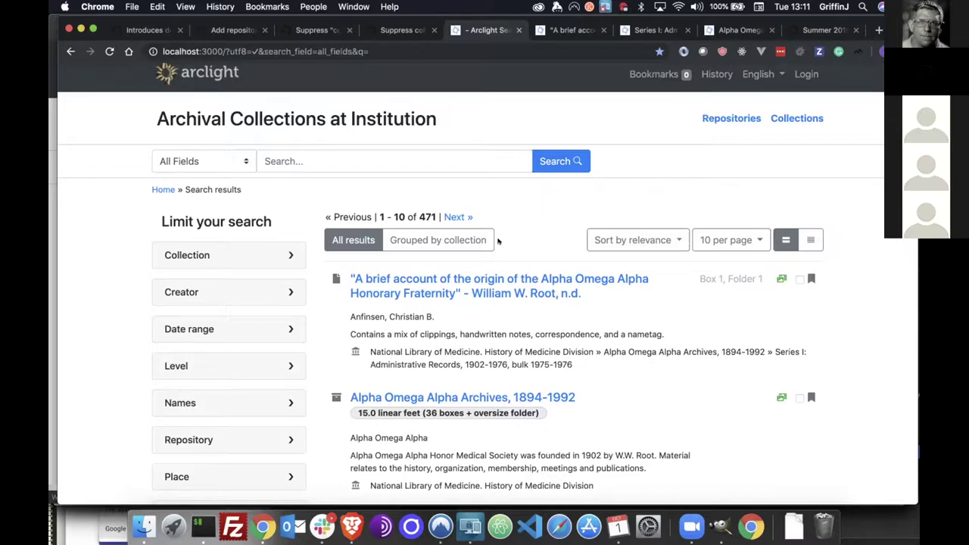
Go from the brief account item to the top of the Series I: Administrative Records, 1902-1976 page.
{"action": "left_click", "coordinate": [567, 31]}
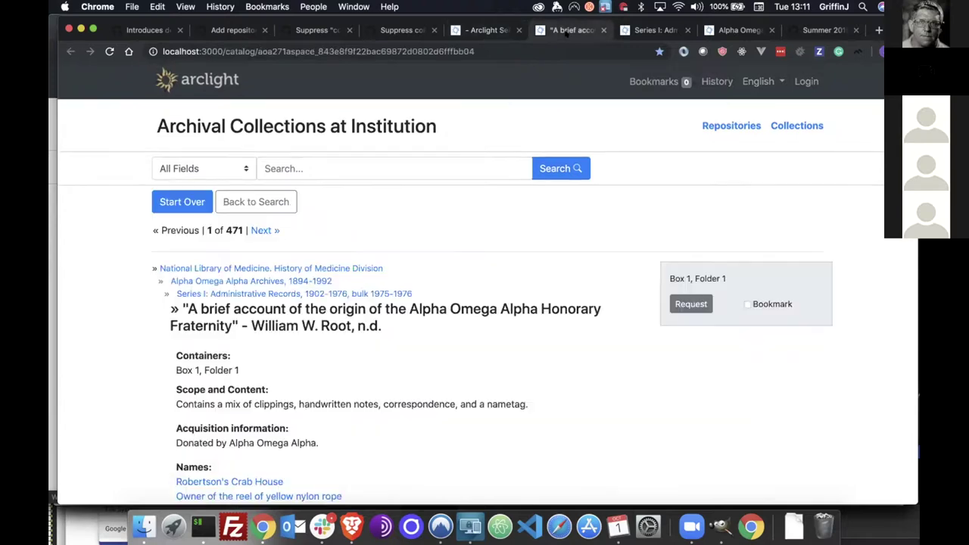
{"action": "left_click", "coordinate": [637, 33]}
{"action": "scroll", "coordinate": [621, 178], "scroll_direction": "up", "scroll_amount": 3}
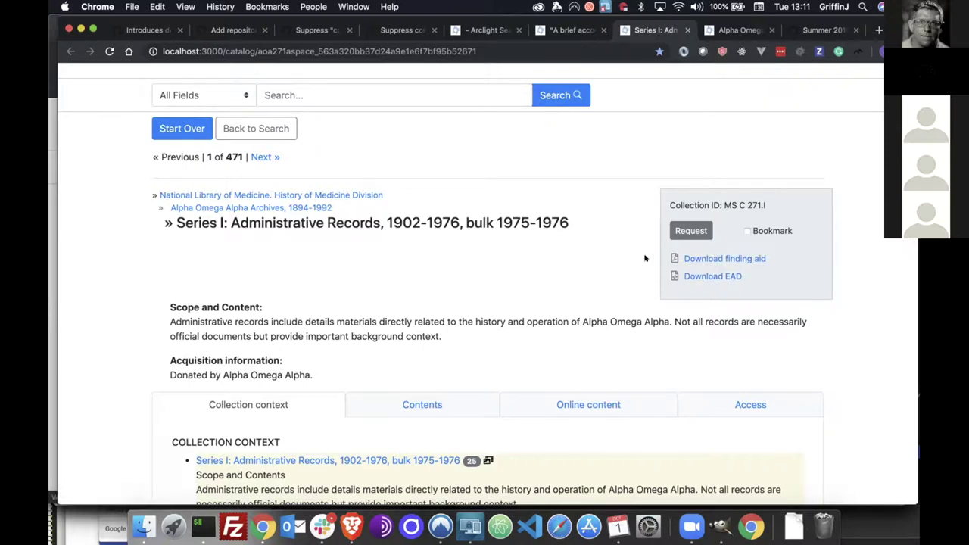
Show the Alpha Omega Alpha Archives, 1894-1992 collection page and its Download finding aid link.
{"action": "left_click", "coordinate": [735, 30]}
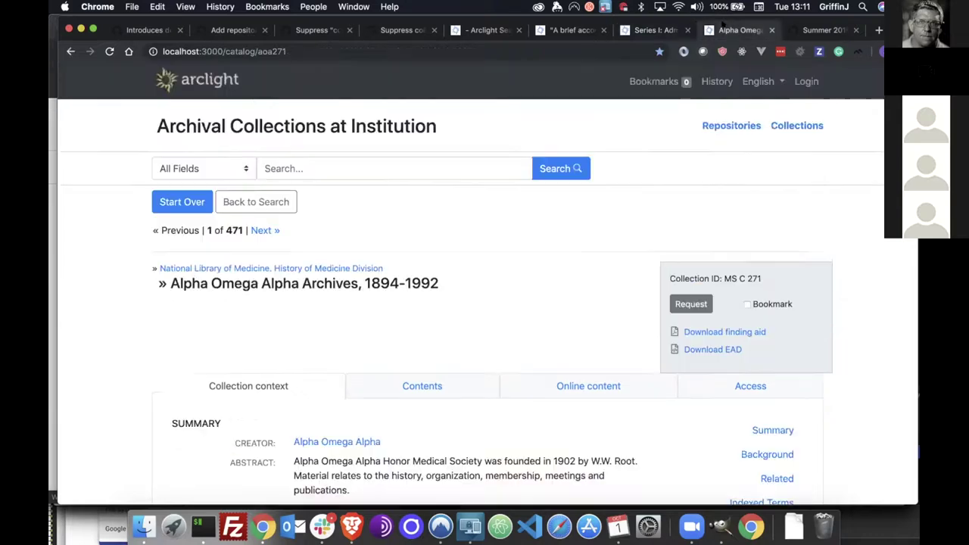
{"action": "scroll", "coordinate": [535, 346], "scroll_direction": "down", "scroll_amount": 2}
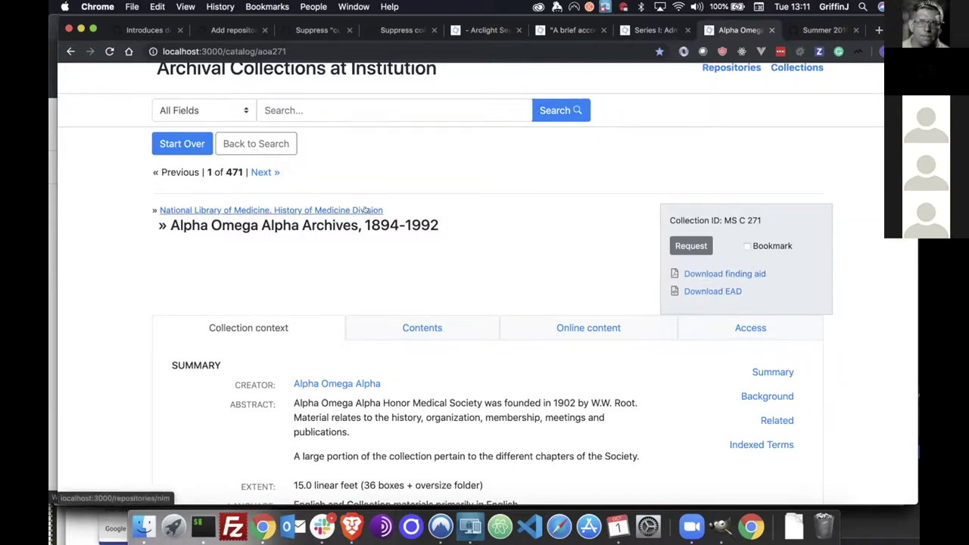
{"action": "scroll", "coordinate": [364, 230], "scroll_direction": "up", "scroll_amount": 3}
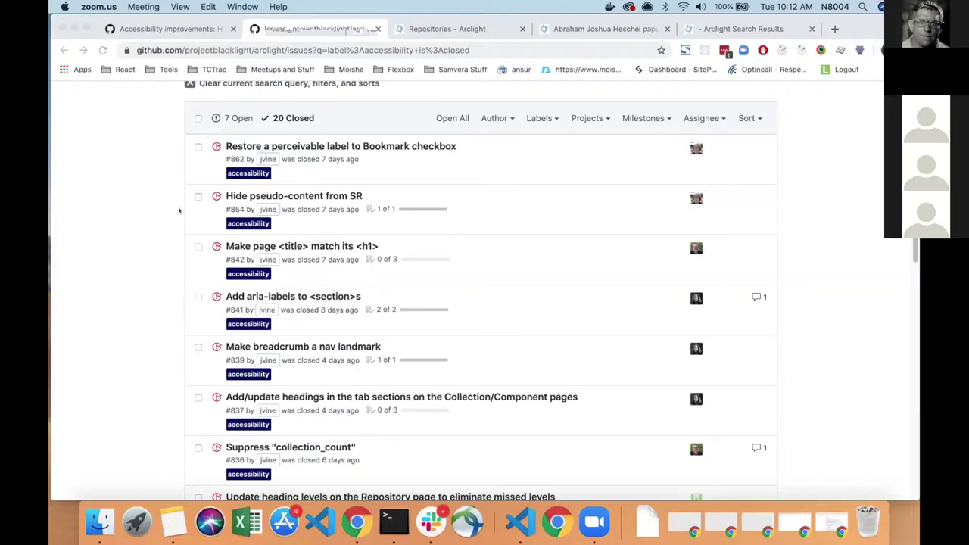
Review the completed-fixes checklist on issue #820, then move to the ArcLight Repositories page.
{"action": "left_click", "coordinate": [141, 30]}
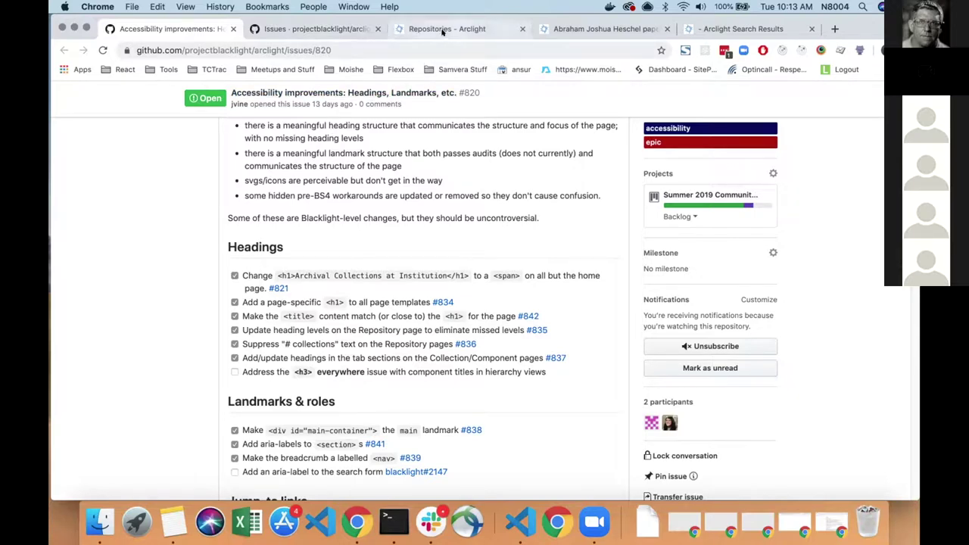
{"action": "left_click", "coordinate": [443, 29]}
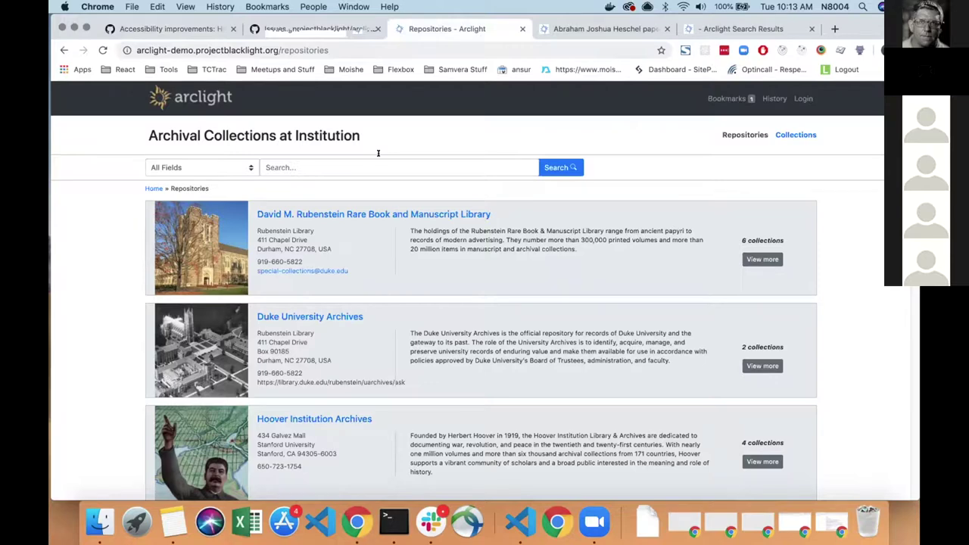
Bring up the Abraham Joshua Heschel papers, 1880, 1919-1998 and undated collection page.
{"action": "left_click", "coordinate": [614, 28]}
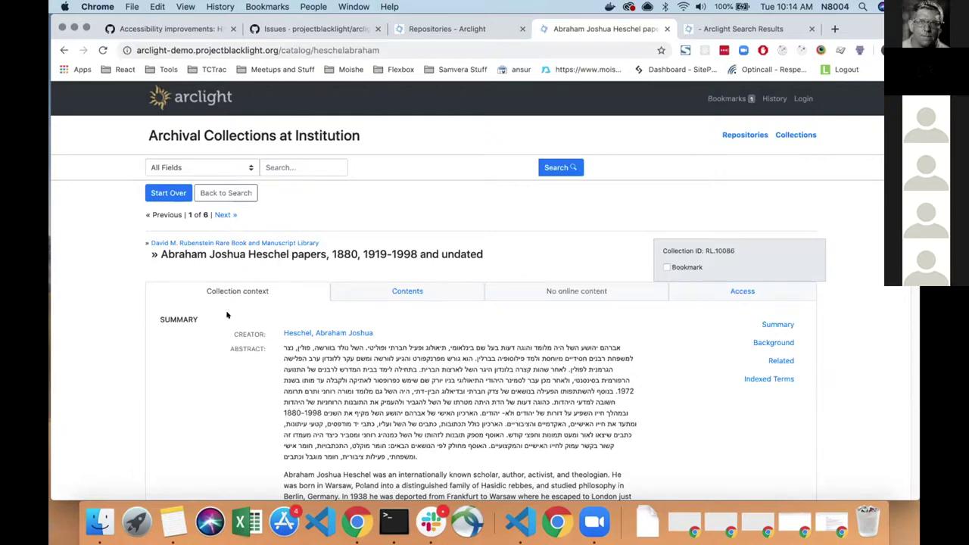
Go from the Heschel collection page back to the ArcLight search results.
{"action": "left_click", "coordinate": [716, 28]}
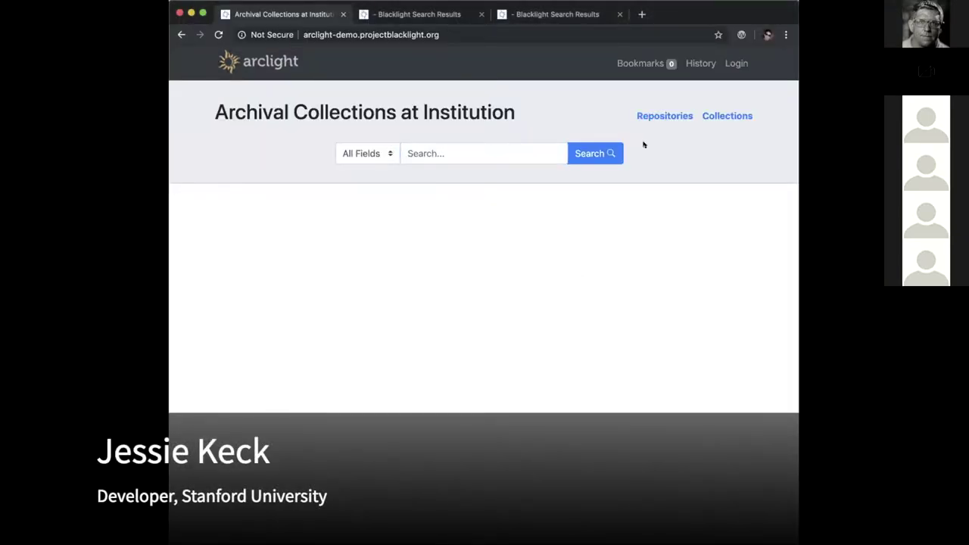
Run an empty search and view all results in the compact layout, scrolling through the entries.
{"action": "left_click", "coordinate": [594, 150]}
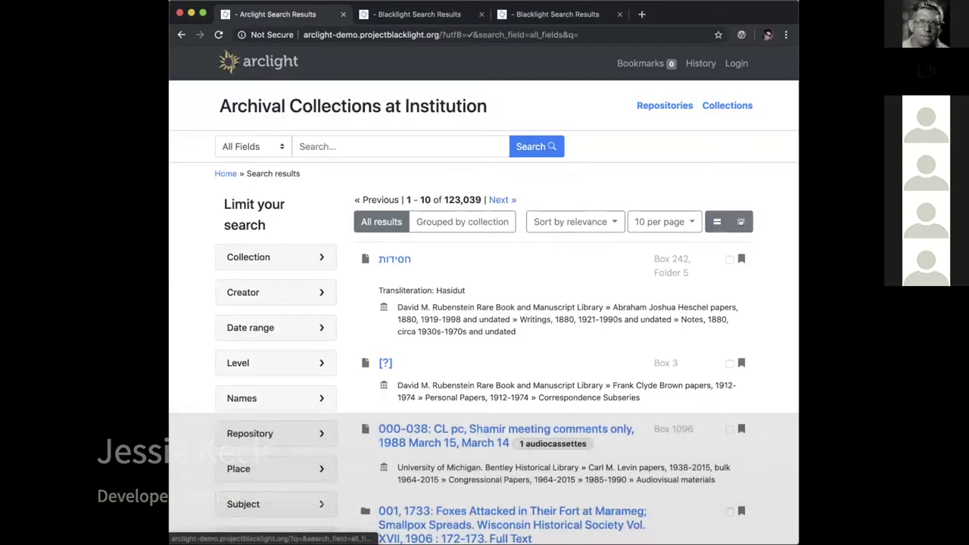
{"action": "left_click", "coordinate": [741, 222]}
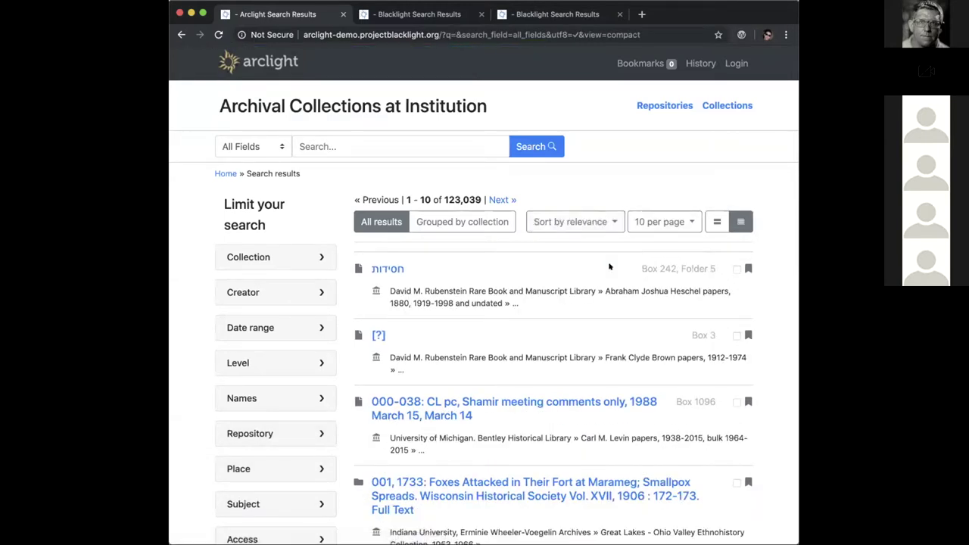
{"action": "scroll", "coordinate": [580, 271], "scroll_direction": "down", "scroll_amount": 2}
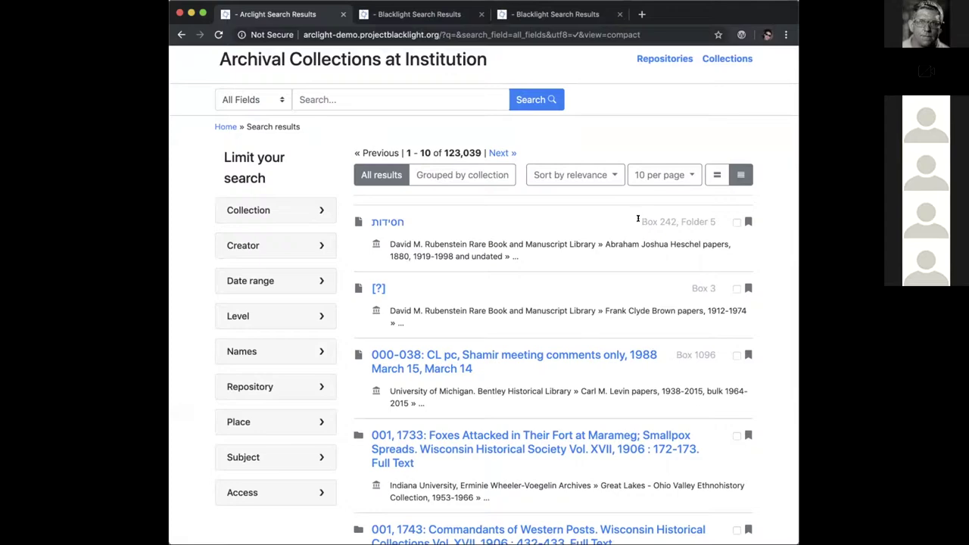
{"action": "scroll", "coordinate": [638, 219], "scroll_direction": "down", "scroll_amount": 1}
{"action": "scroll", "coordinate": [639, 219], "scroll_direction": "down", "scroll_amount": 2}
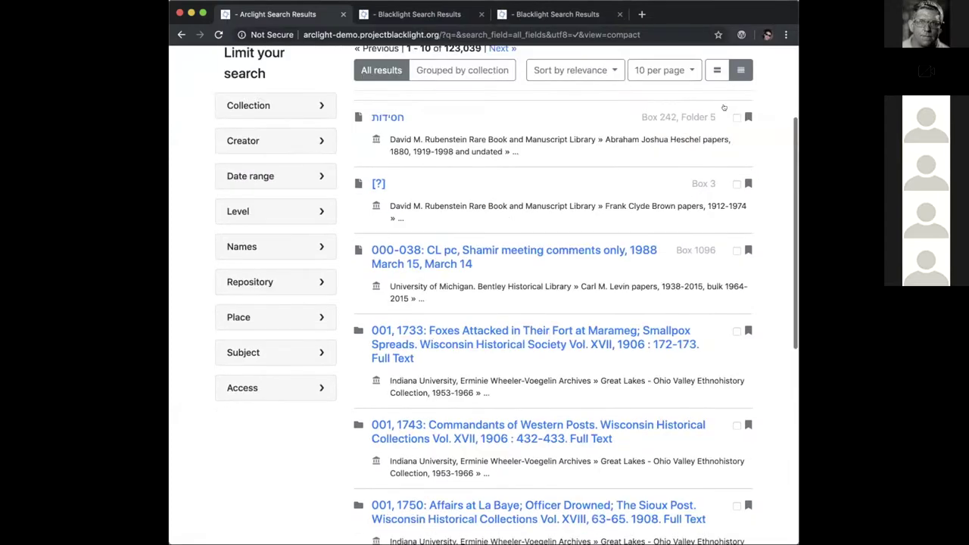
{"action": "scroll", "coordinate": [173, 91], "scroll_direction": "up", "scroll_amount": 4}
Open Collections and scroll through the 68 collection-level results in the compact list.
{"action": "left_click", "coordinate": [727, 107]}
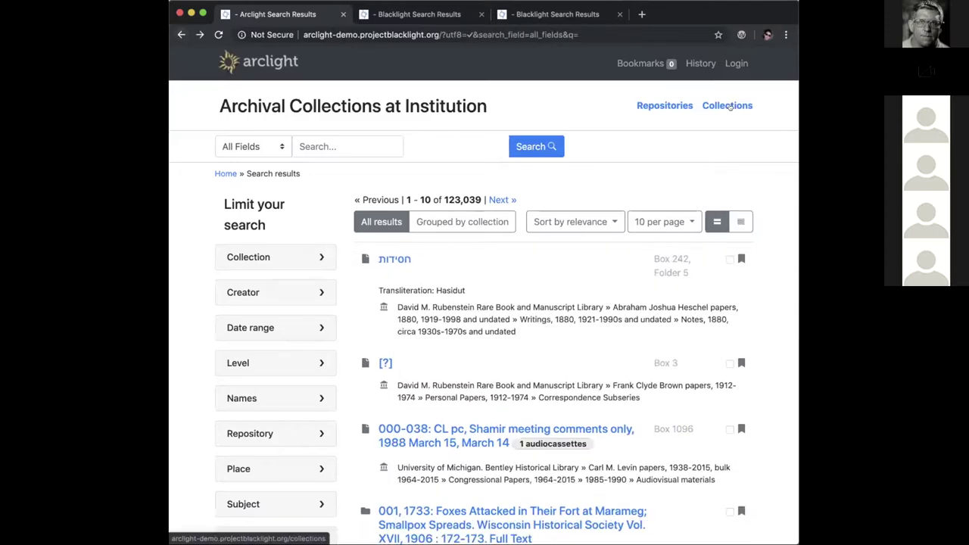
{"action": "scroll", "coordinate": [542, 221], "scroll_direction": "down", "scroll_amount": 1}
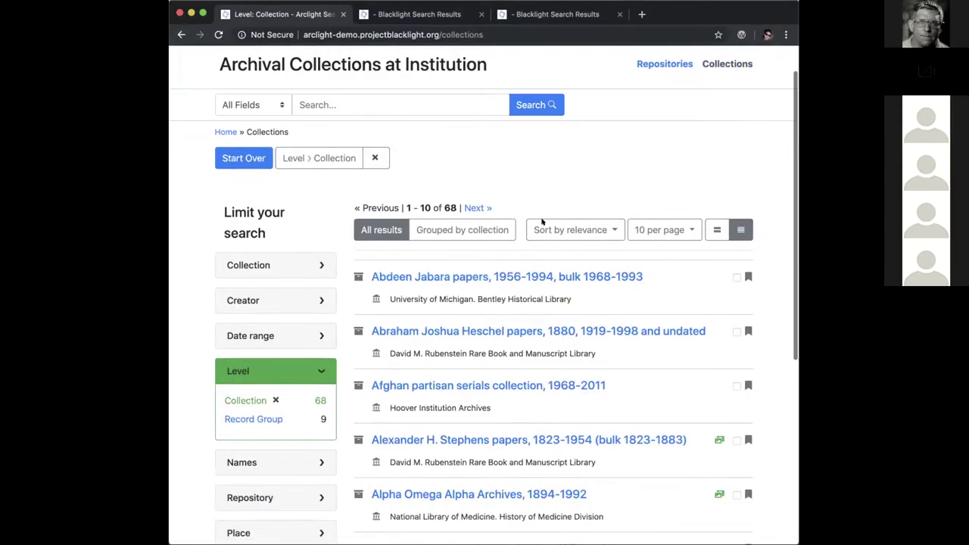
{"action": "scroll", "coordinate": [766, 321], "scroll_direction": "down", "scroll_amount": 3}
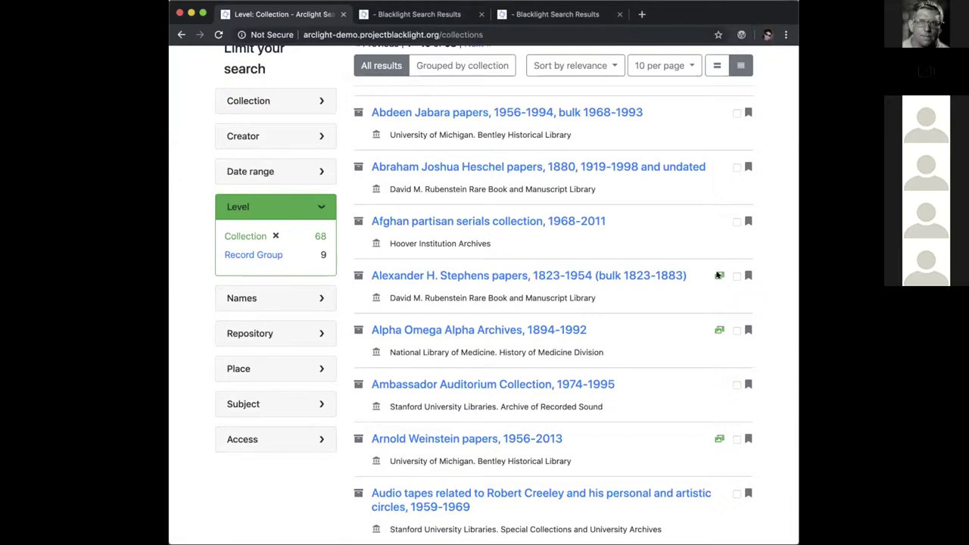
{"action": "scroll", "coordinate": [708, 284], "scroll_direction": "up", "scroll_amount": 1}
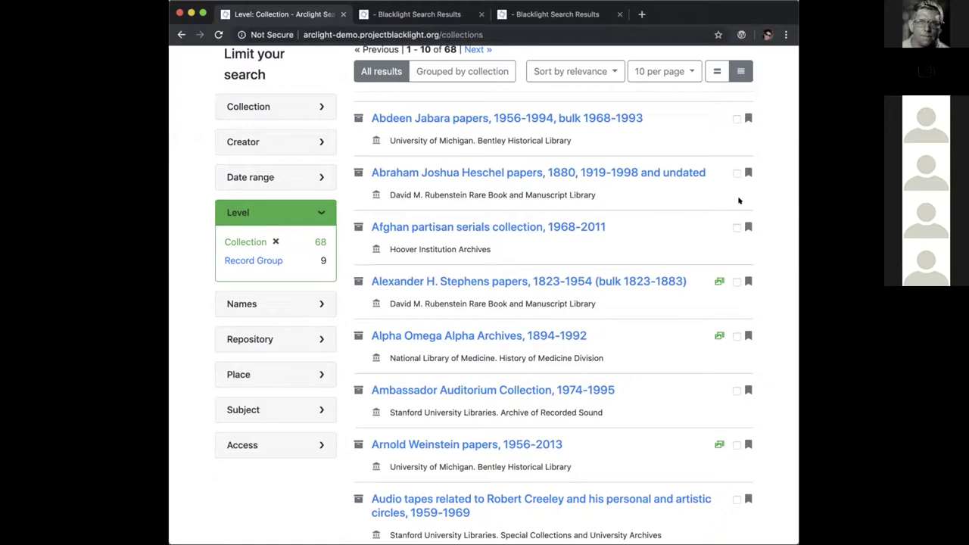
{"action": "scroll", "coordinate": [739, 200], "scroll_direction": "down", "scroll_amount": 2}
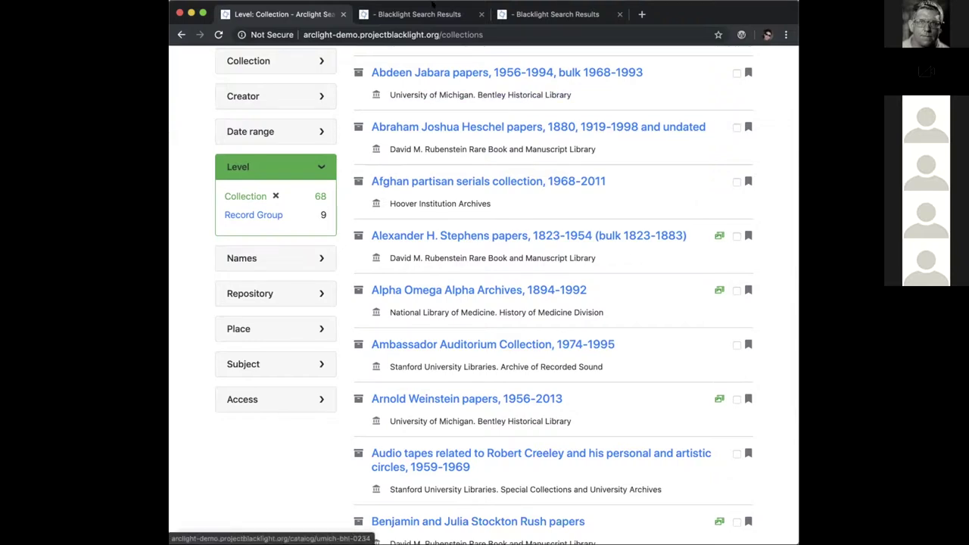
On the narrow Blacklight demo page, try the sort and 10-per-page dropdowns, then return to localhost.
{"action": "left_click", "coordinate": [433, 13]}
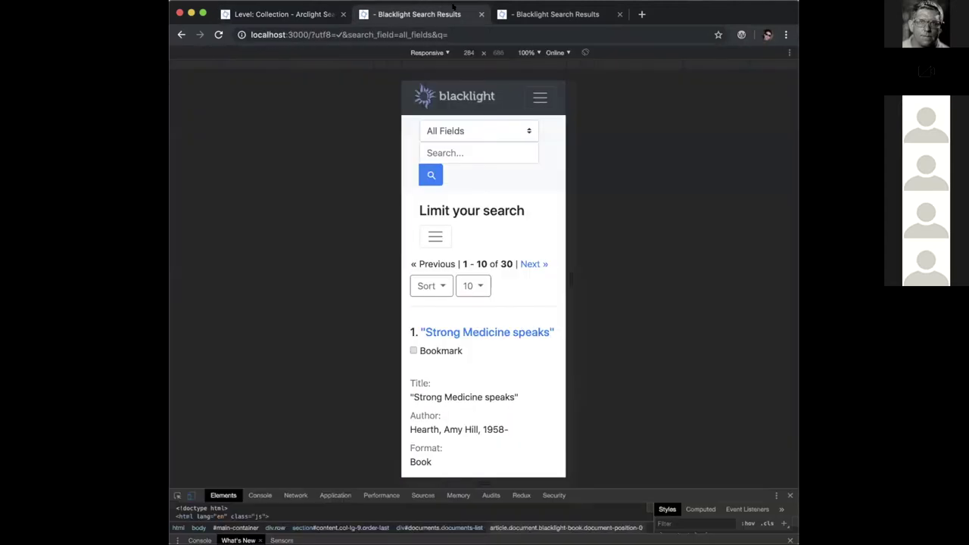
{"action": "left_click", "coordinate": [528, 14]}
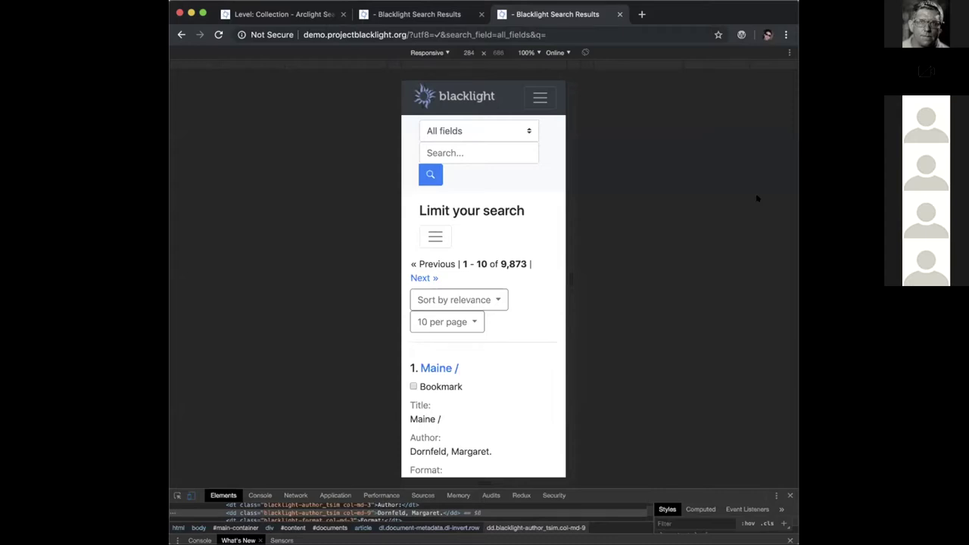
{"action": "left_click", "coordinate": [491, 301]}
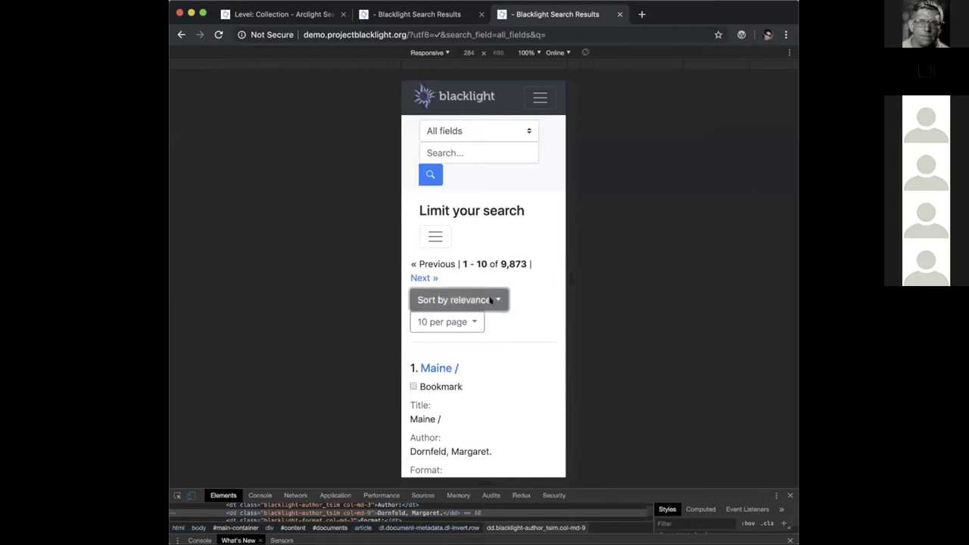
{"action": "left_click", "coordinate": [463, 322]}
{"action": "left_click", "coordinate": [472, 322]}
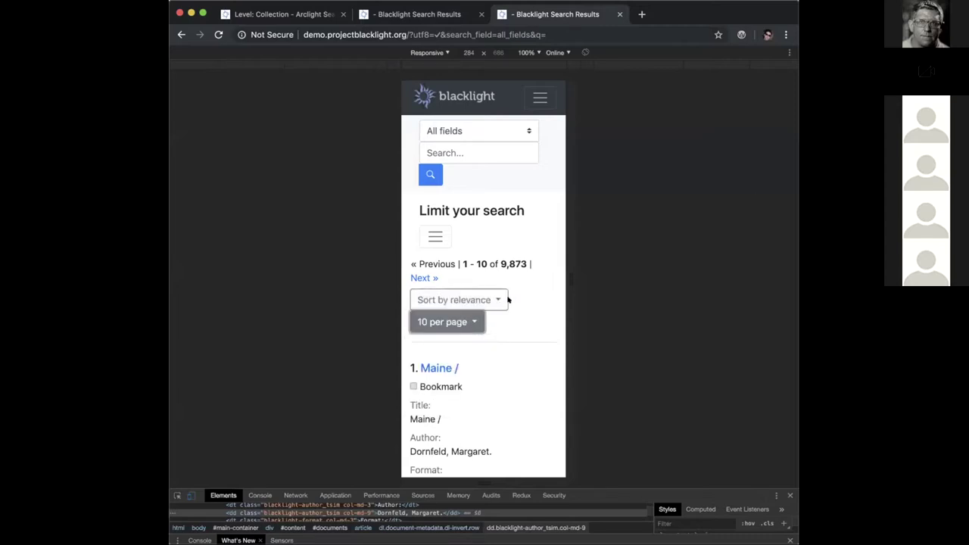
{"action": "left_click", "coordinate": [495, 296]}
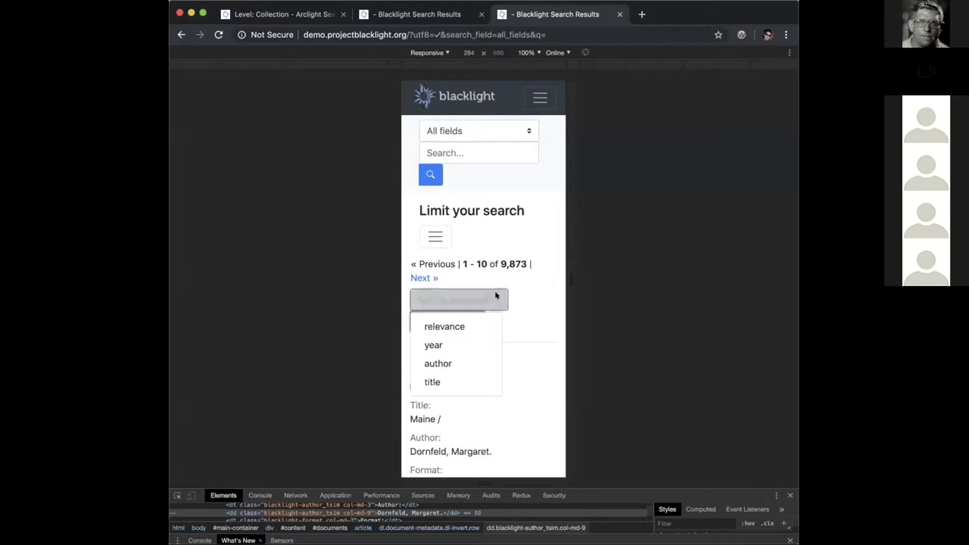
{"action": "left_click", "coordinate": [497, 296]}
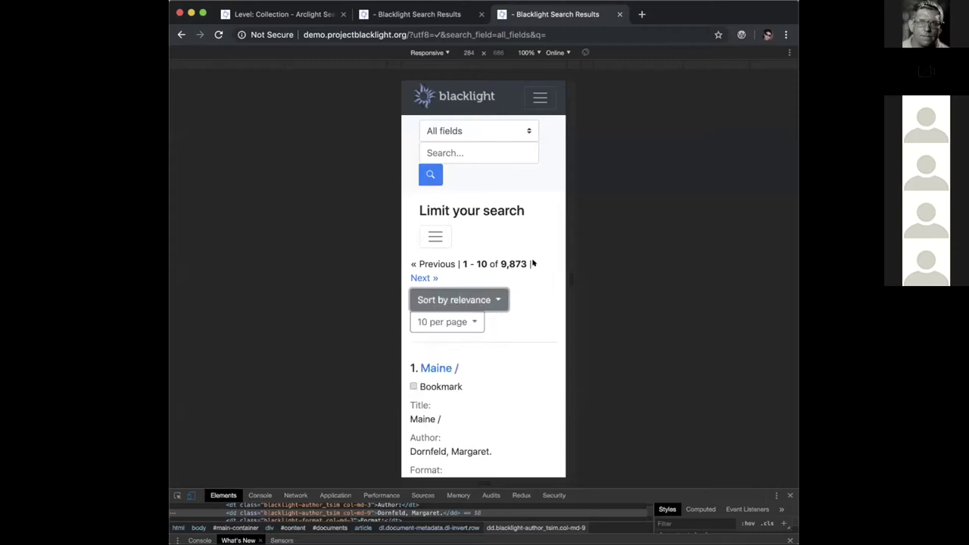
{"action": "left_click", "coordinate": [518, 303]}
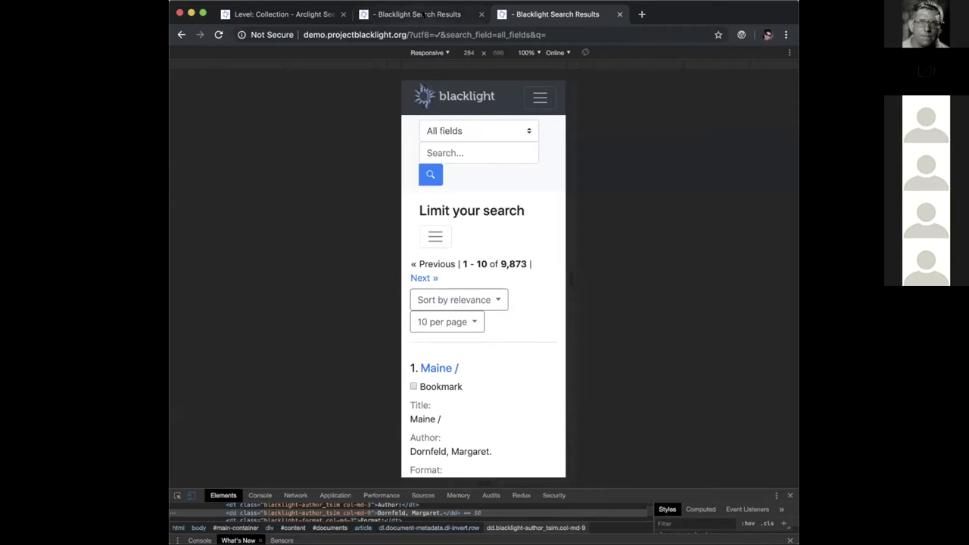
{"action": "left_click", "coordinate": [423, 15]}
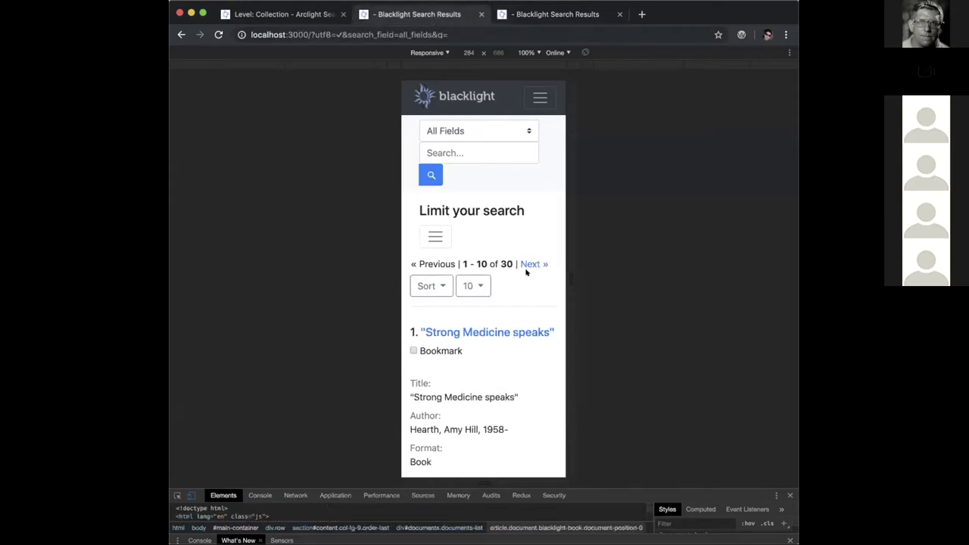
{"action": "left_click", "coordinate": [441, 285]}
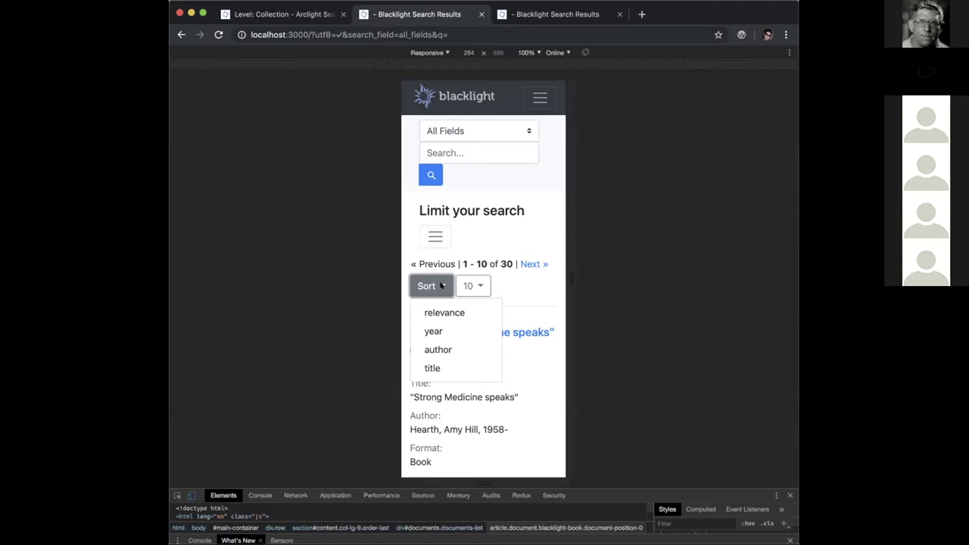
{"action": "left_click", "coordinate": [442, 285]}
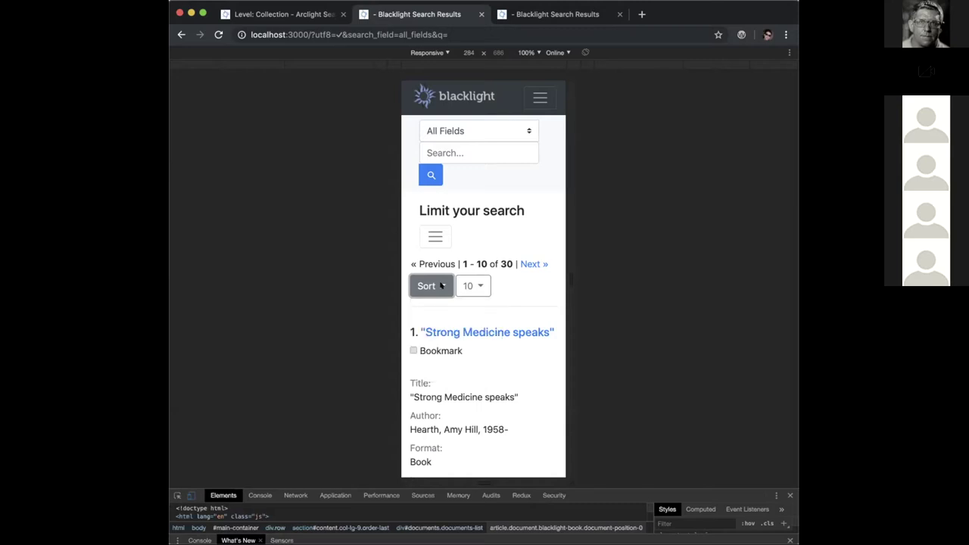
{"action": "left_click", "coordinate": [442, 285]}
{"action": "left_click", "coordinate": [441, 285]}
{"action": "left_click", "coordinate": [478, 284]}
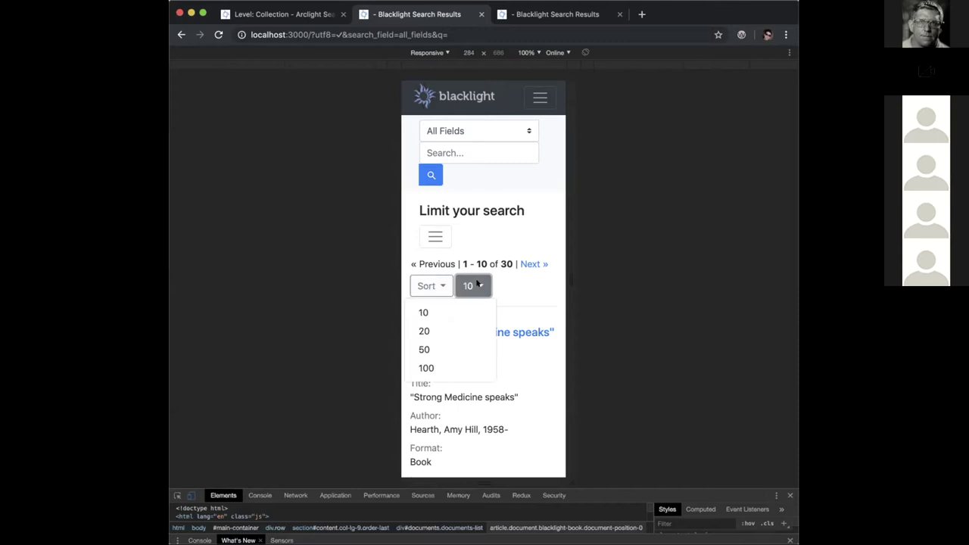
{"action": "left_click", "coordinate": [478, 284]}
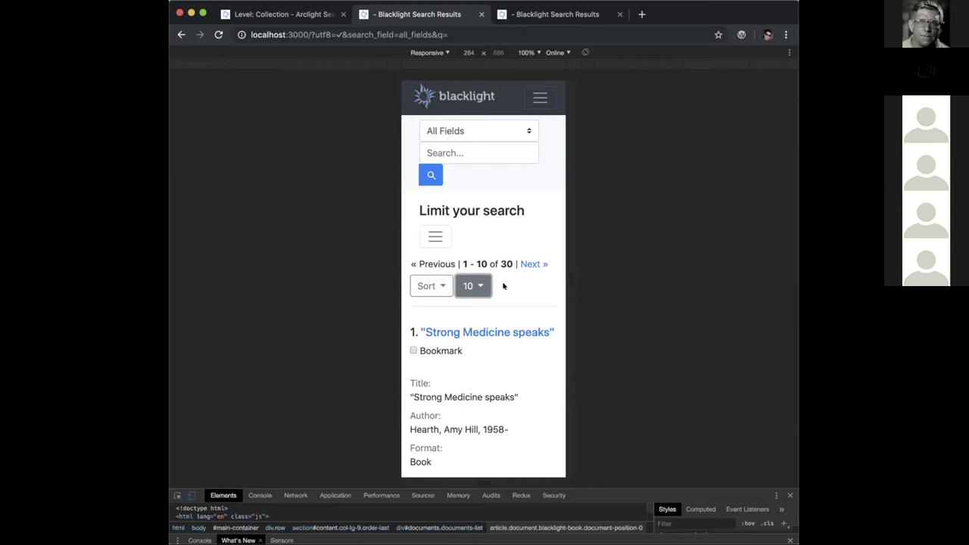
{"action": "left_click", "coordinate": [508, 288]}
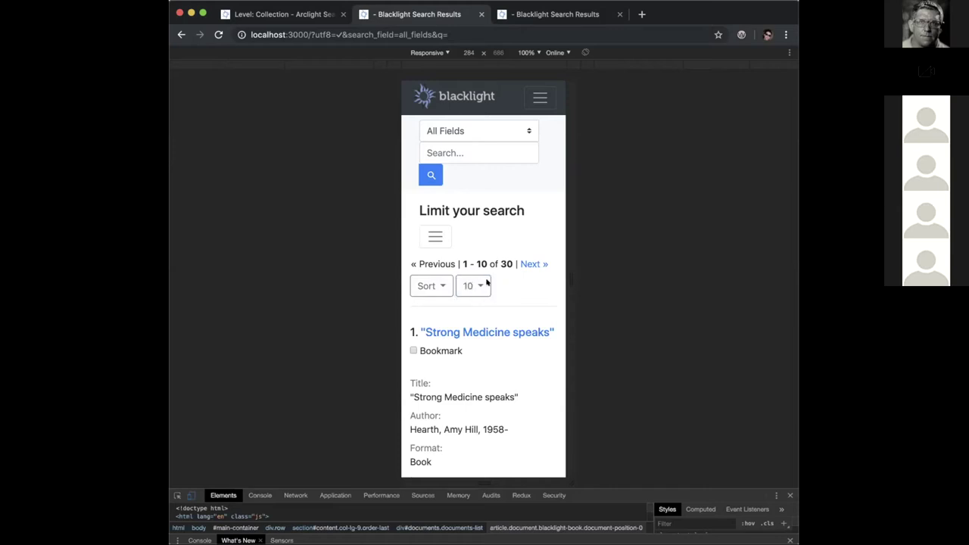